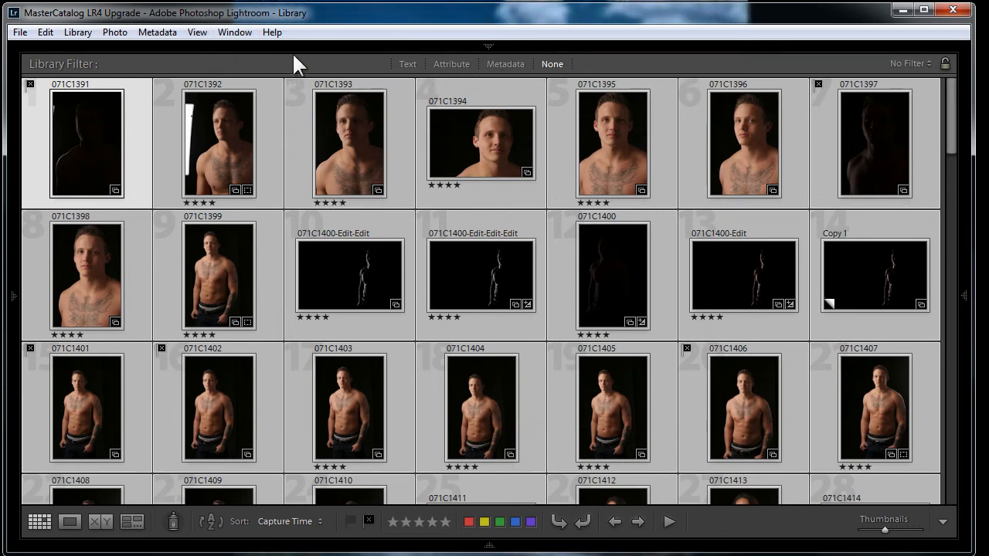
Filter the library grid by attribute to show only photos flagged as rejected
click(448, 64)
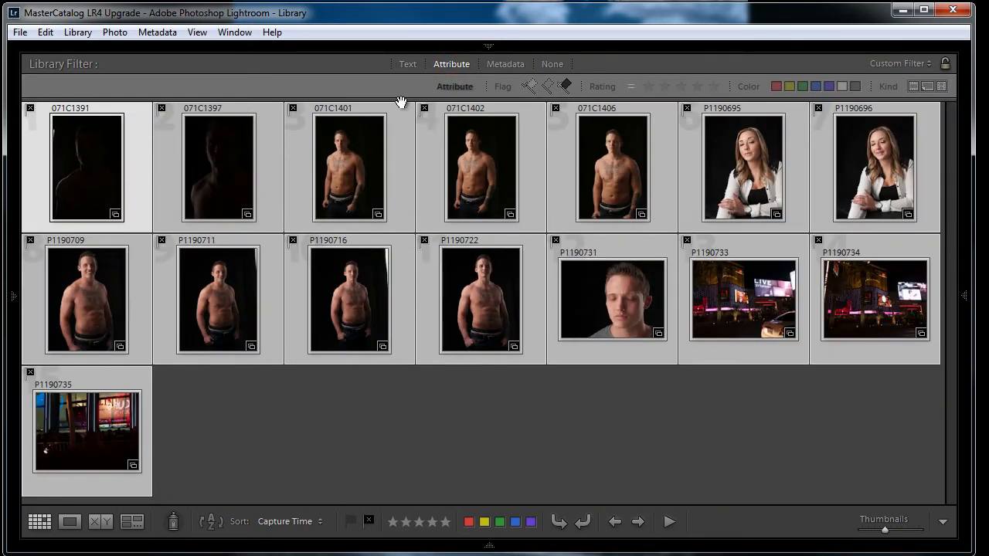
click(565, 86)
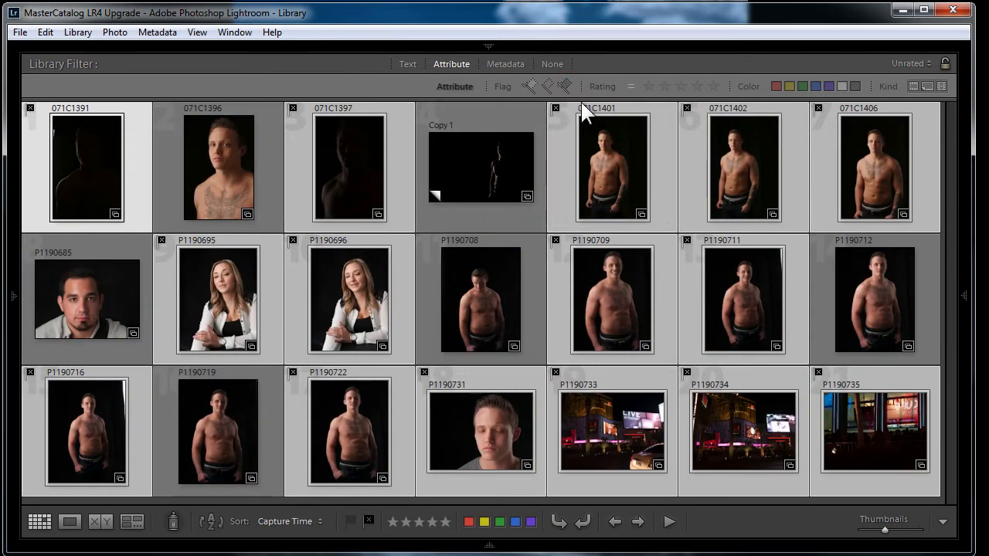
click(566, 86)
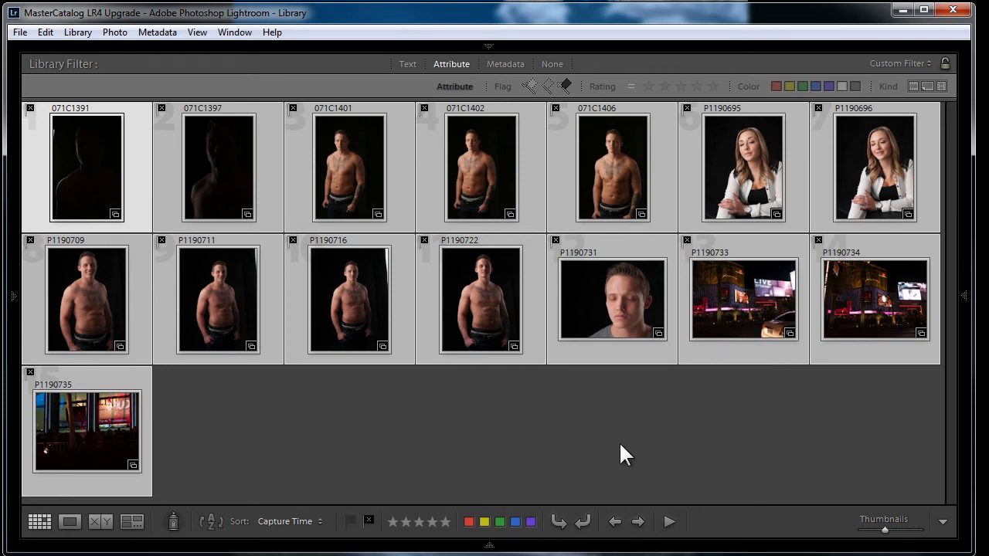
Open a rejected photo full size, step through the next ones, and return to the grid
mouse_move(271, 96)
double_click(329, 158)
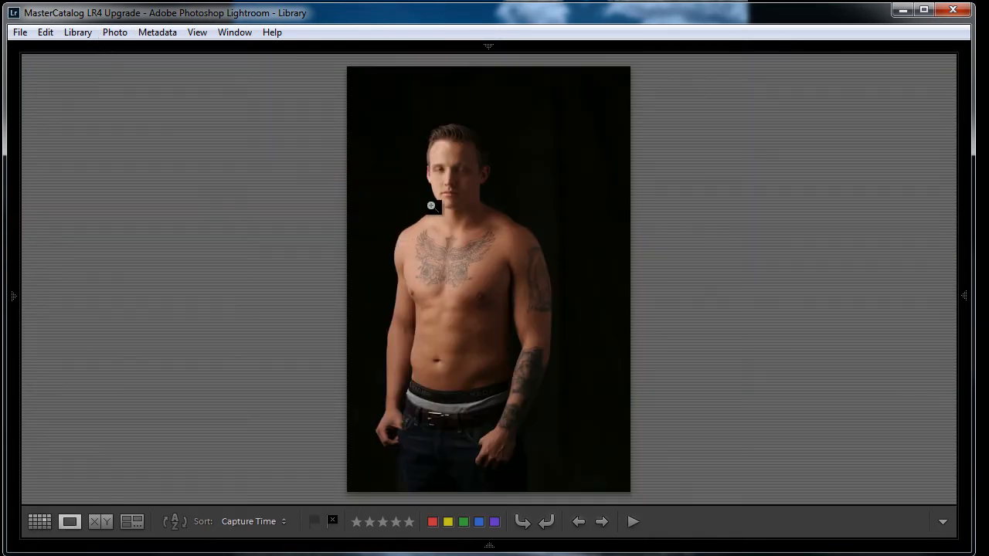
key(Right)
key(Right)
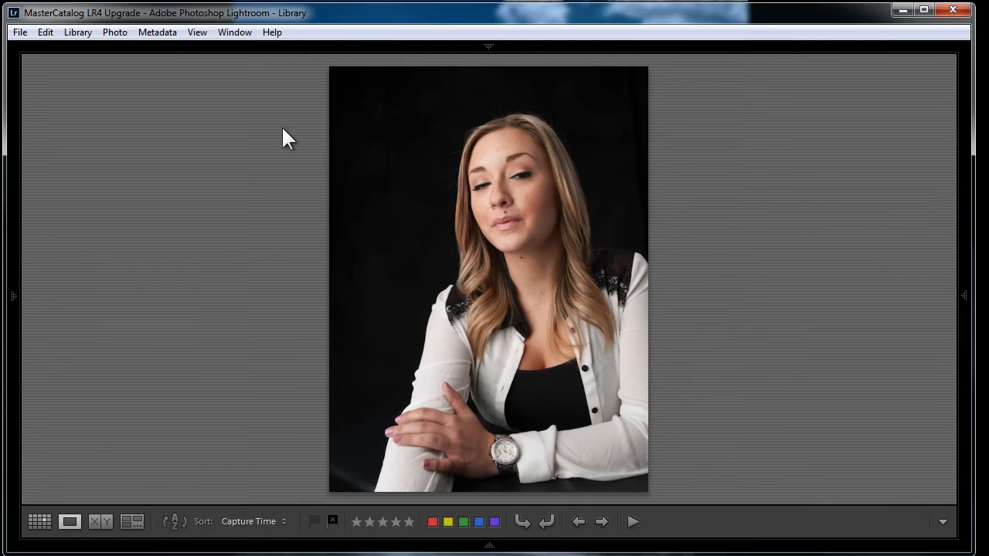
key(g)
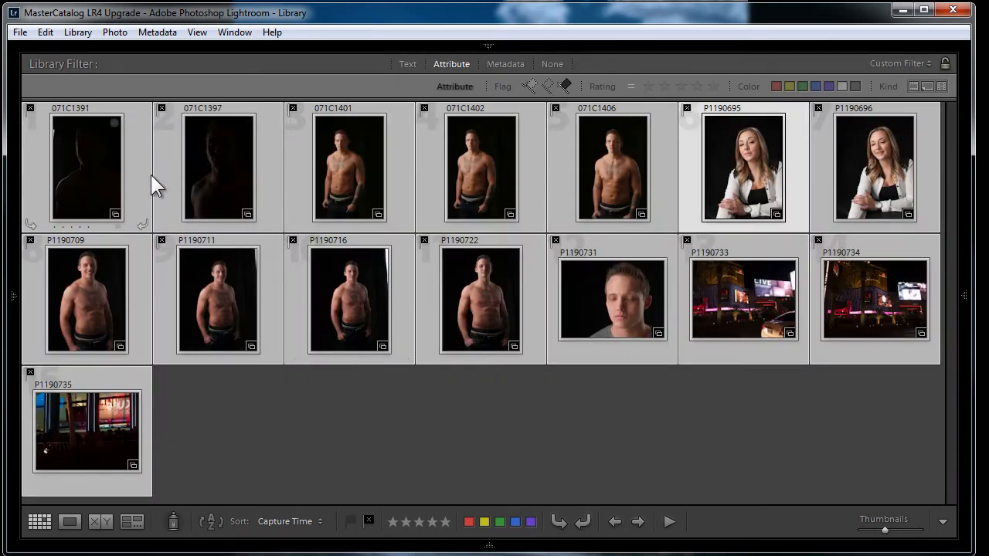
Remove all rejected photos from the catalog, confirming the removal
click(110, 32)
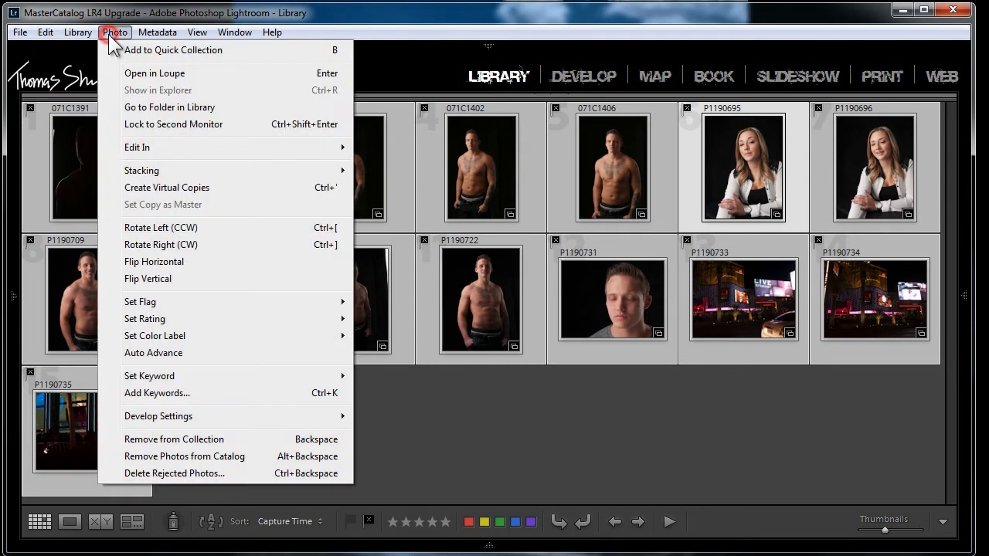
click(135, 473)
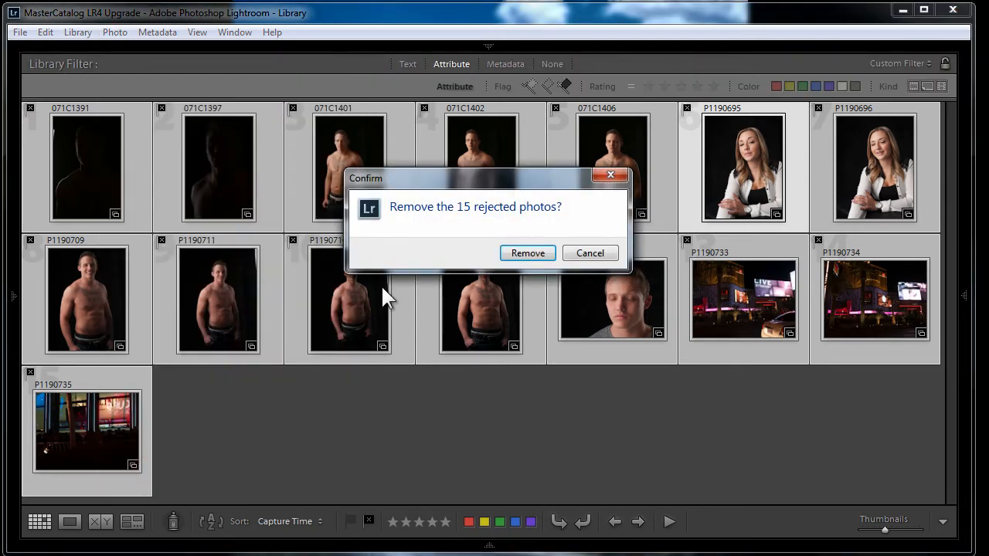
click(526, 254)
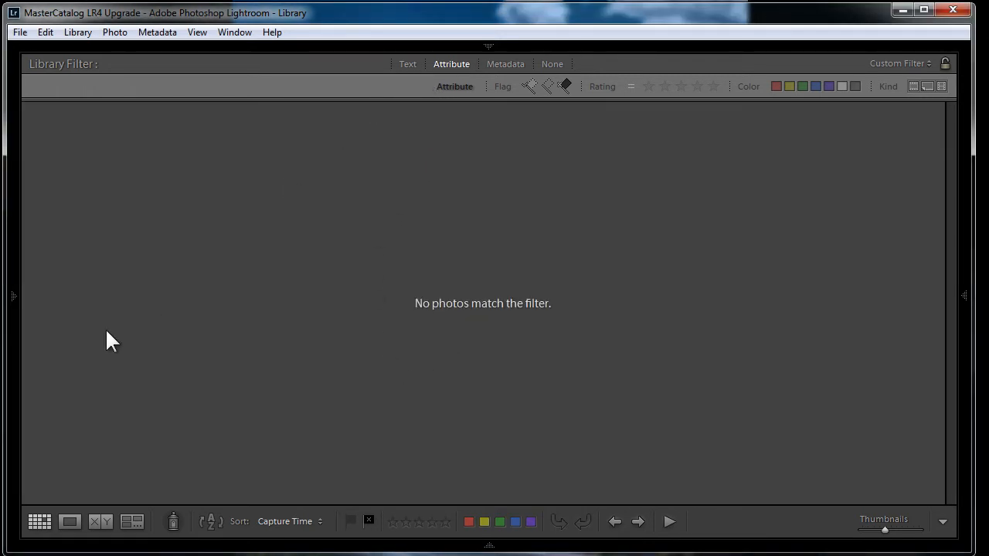
Open the "1 heads shots" collection and turn off the library filter
mouse_move(11, 296)
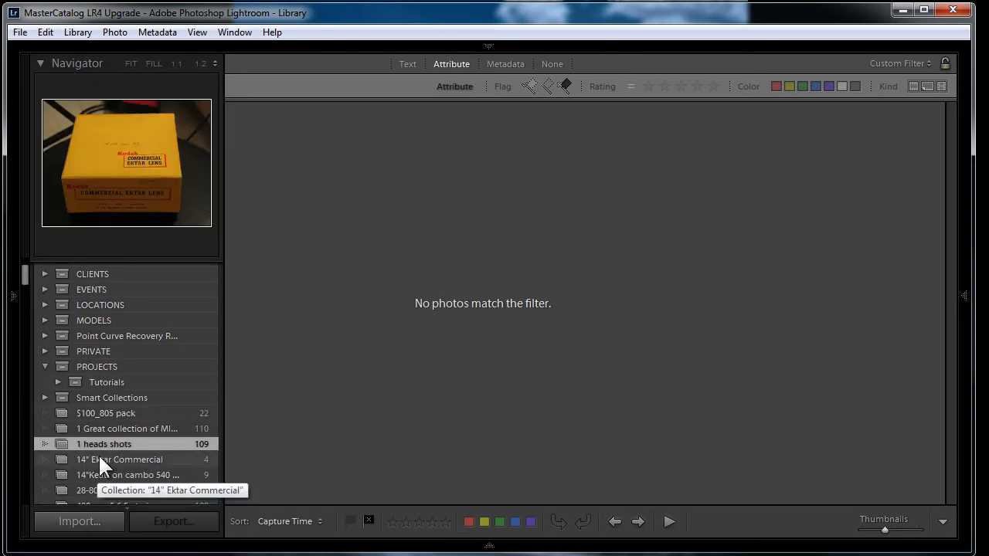
click(100, 444)
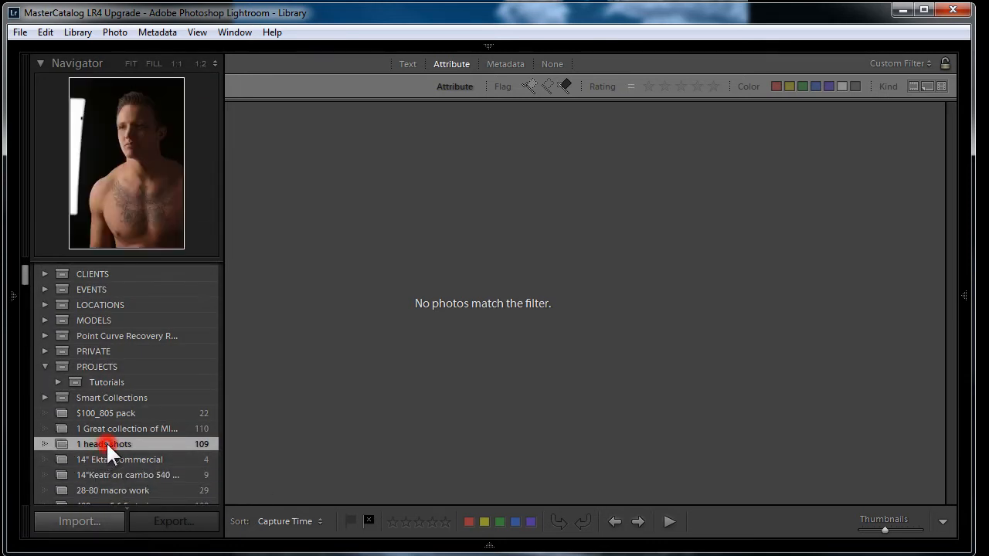
click(561, 64)
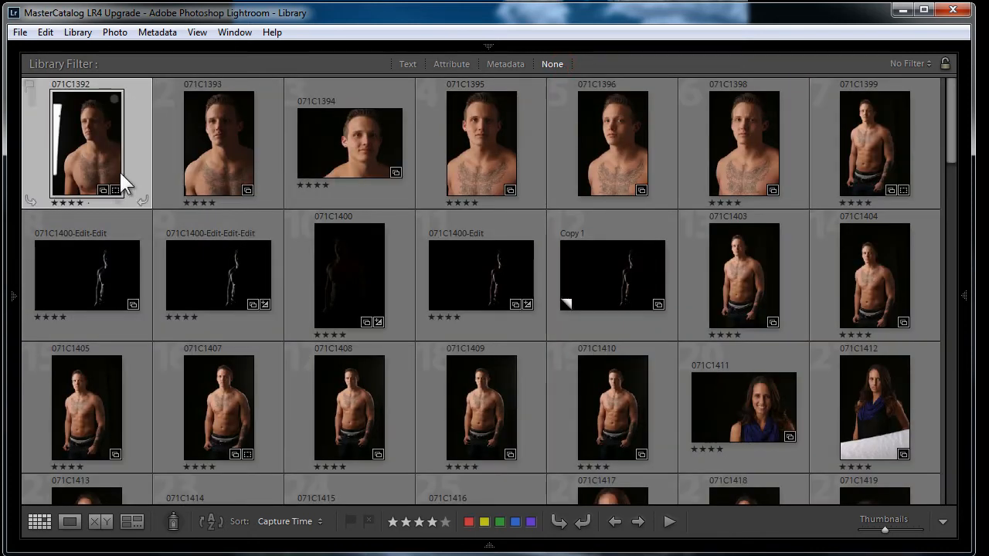
Open the first photo of the collection in Loupe view with the toolbar shown
double_click(68, 143)
mouse_move(499, 545)
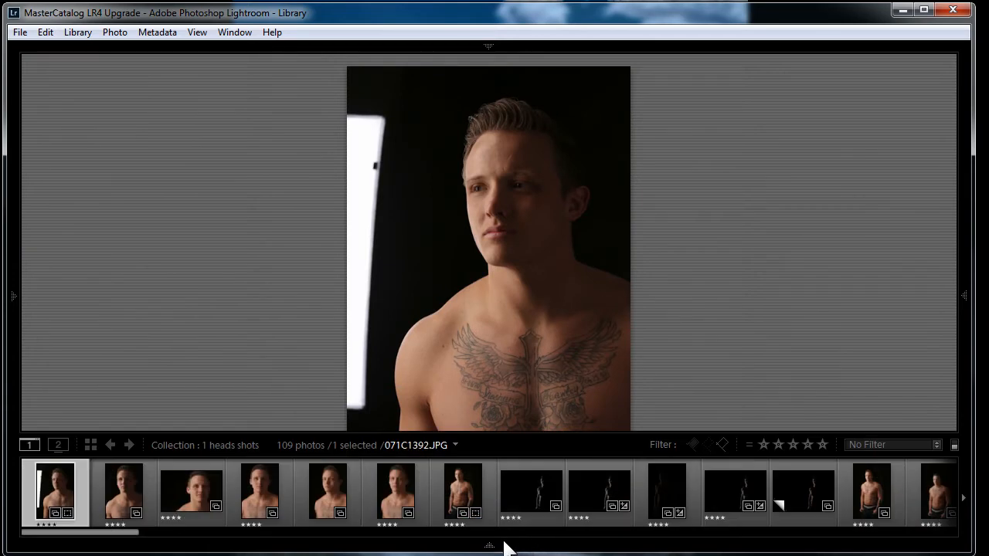
key(t)
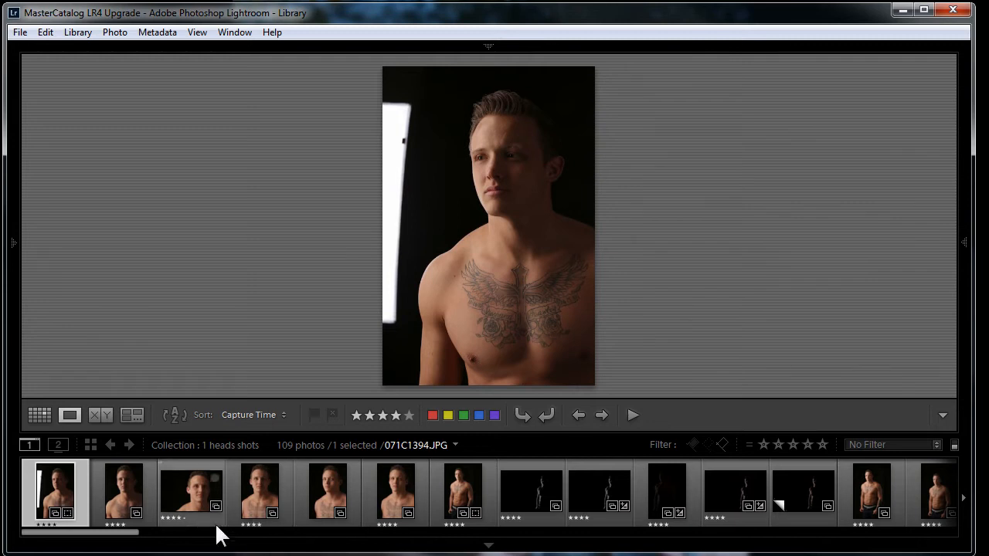
Compare the first two photos by switching back and forth between them in the filmstrip
click(126, 489)
click(46, 477)
click(120, 492)
click(44, 486)
click(123, 487)
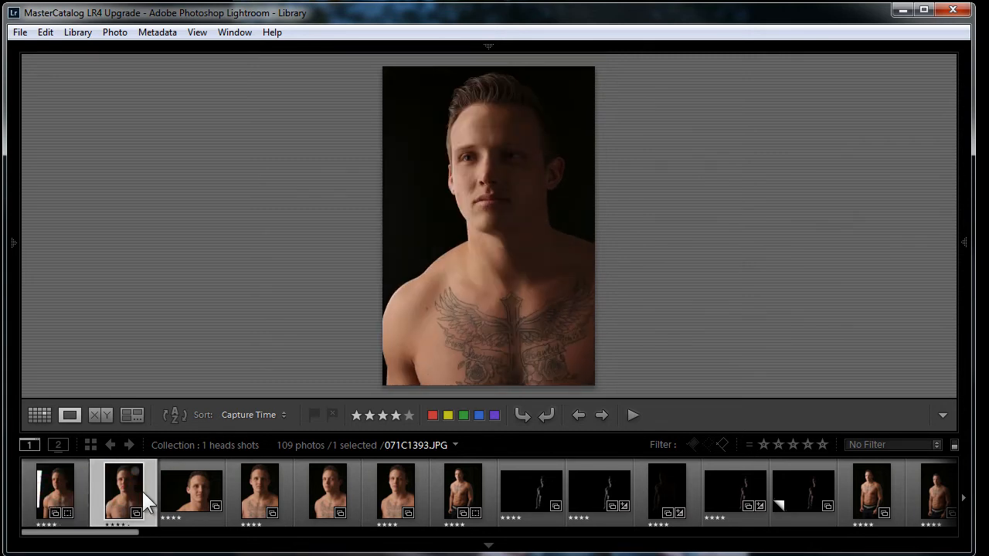
click(66, 485)
click(127, 488)
click(59, 489)
click(123, 490)
Select the first two photos together and display them side by side in Survey view
click(66, 491)
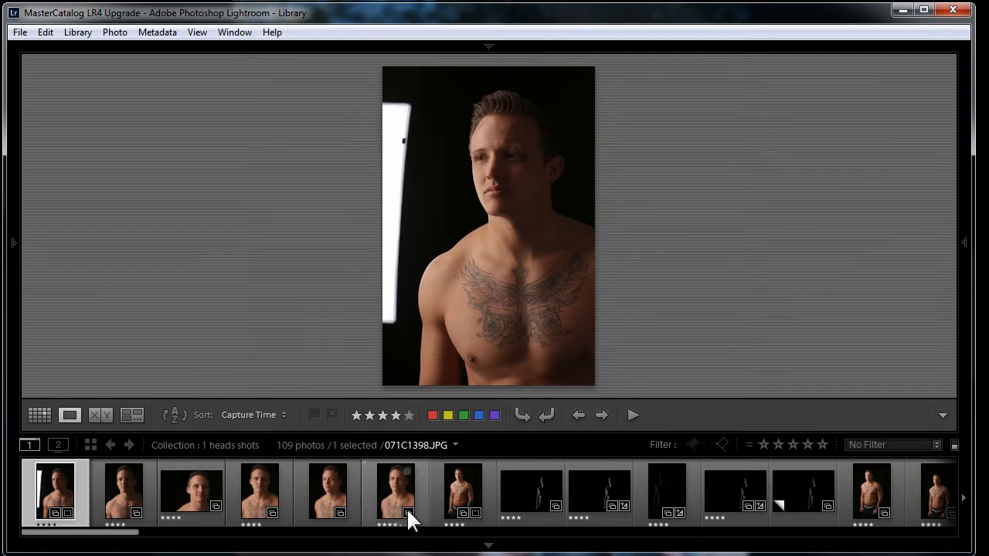
click(489, 545)
click(489, 545)
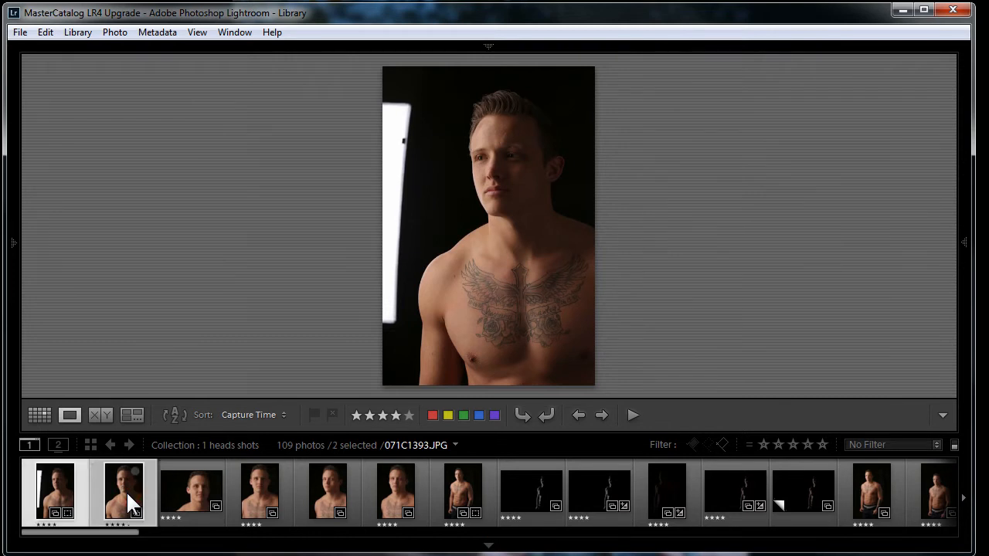
key(n)
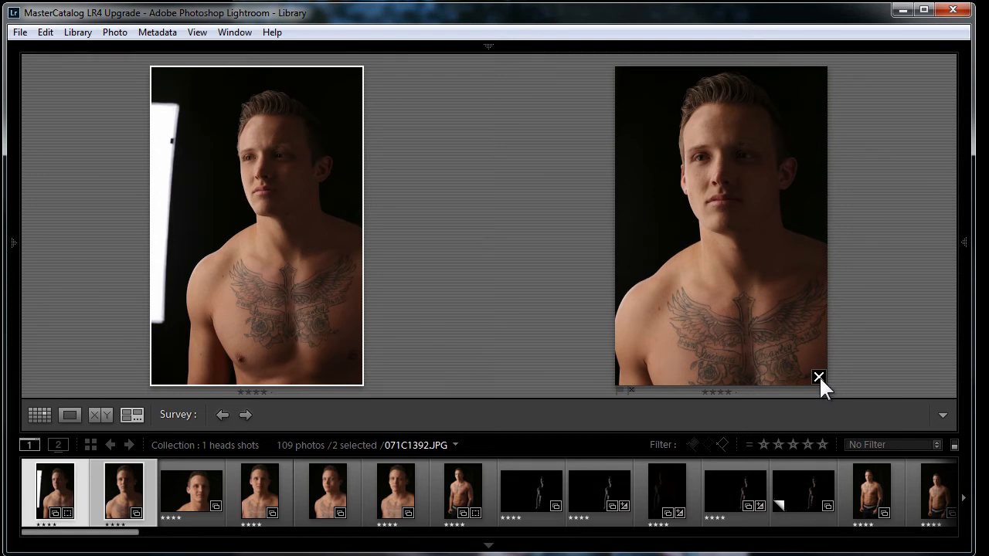
Drop the second photo from the survey and rate the first photo five stars
click(819, 377)
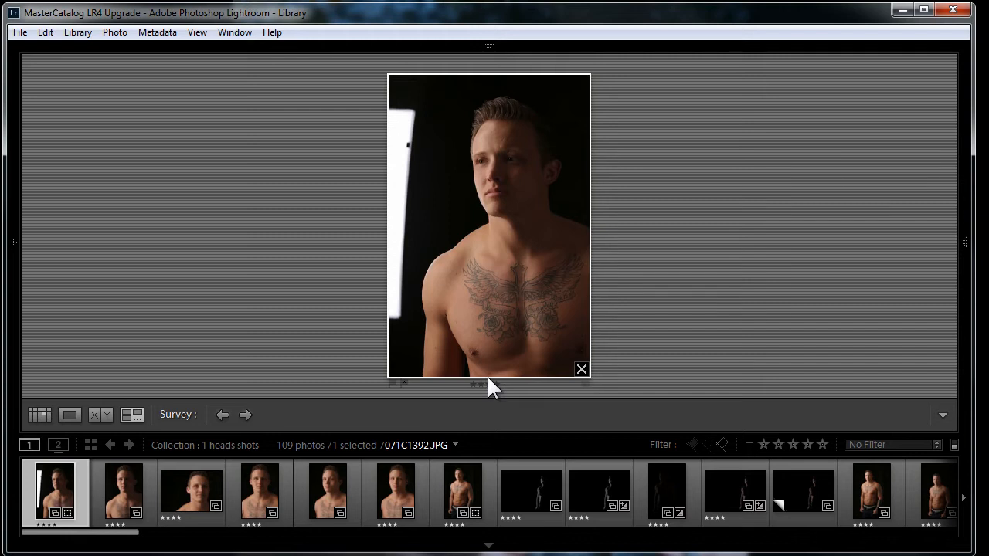
key(5)
Give five-star ratings to each following photo from 071C1394 through 071C1400-Edit-Edit
click(192, 493)
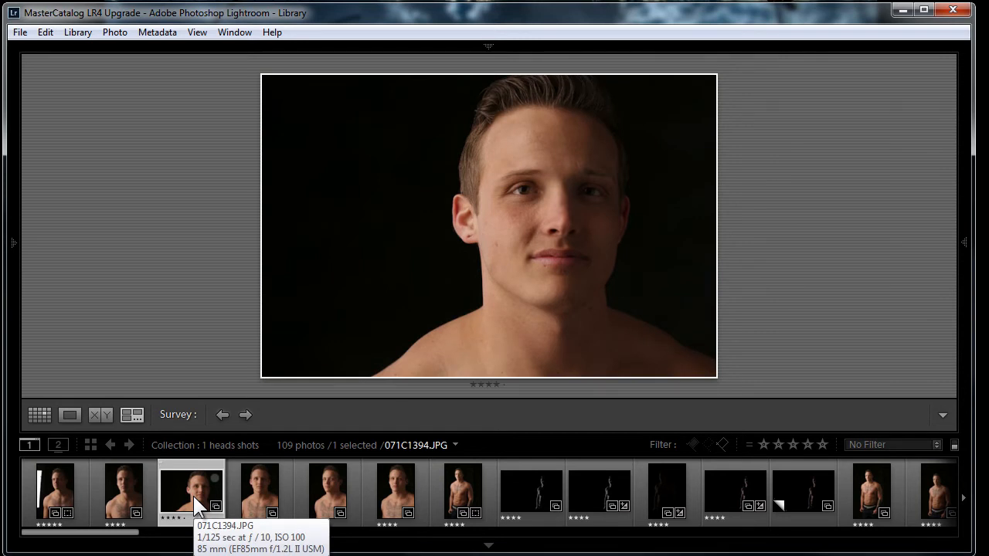
key(5)
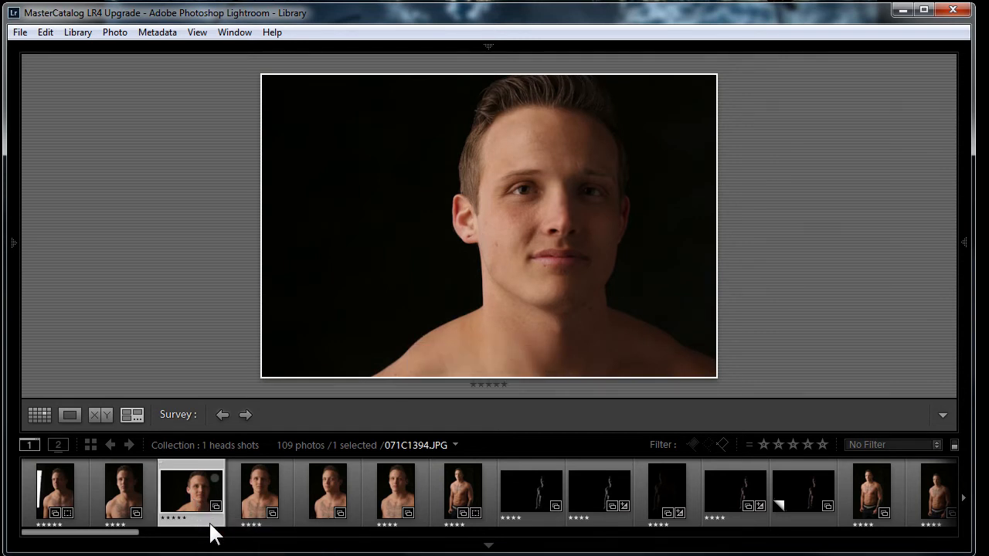
key(Right)
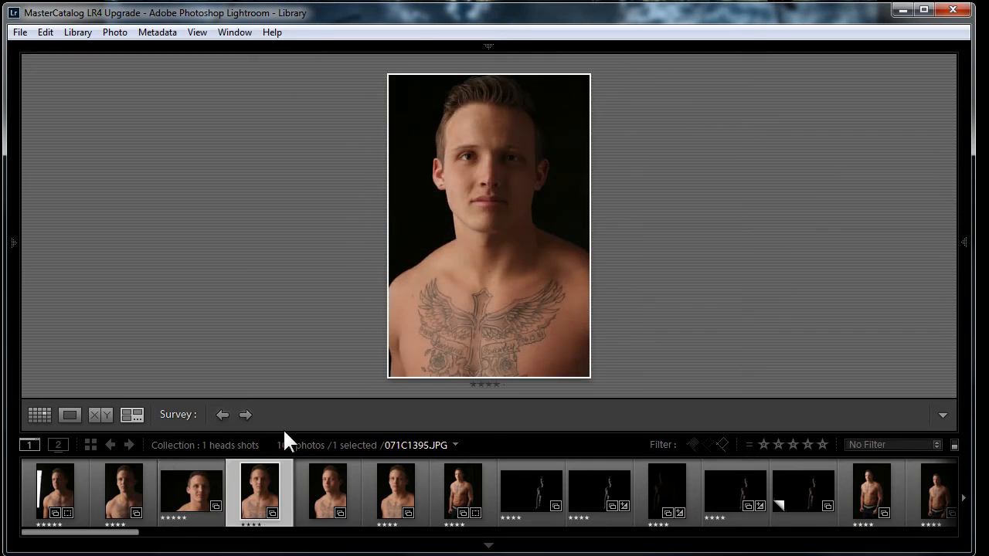
key(5)
click(334, 490)
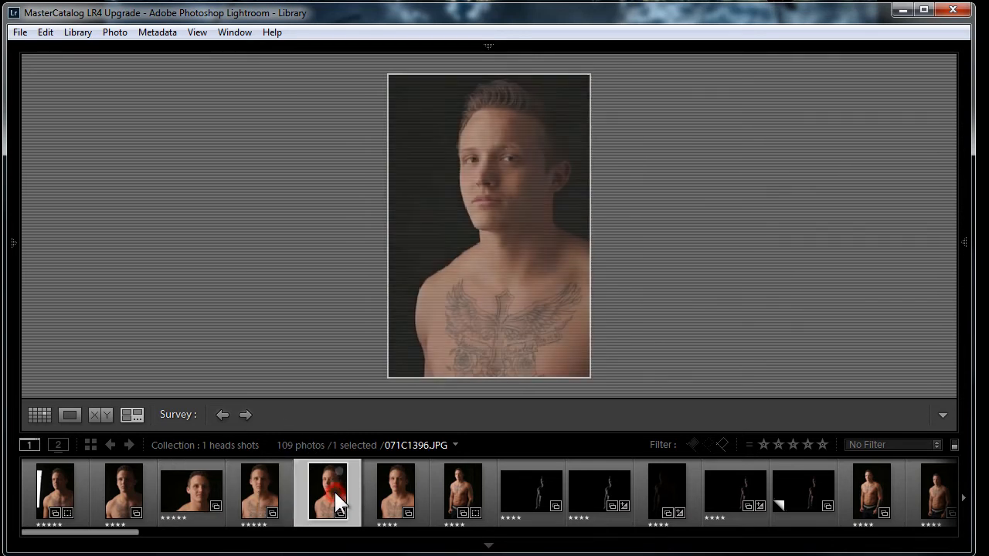
key(5)
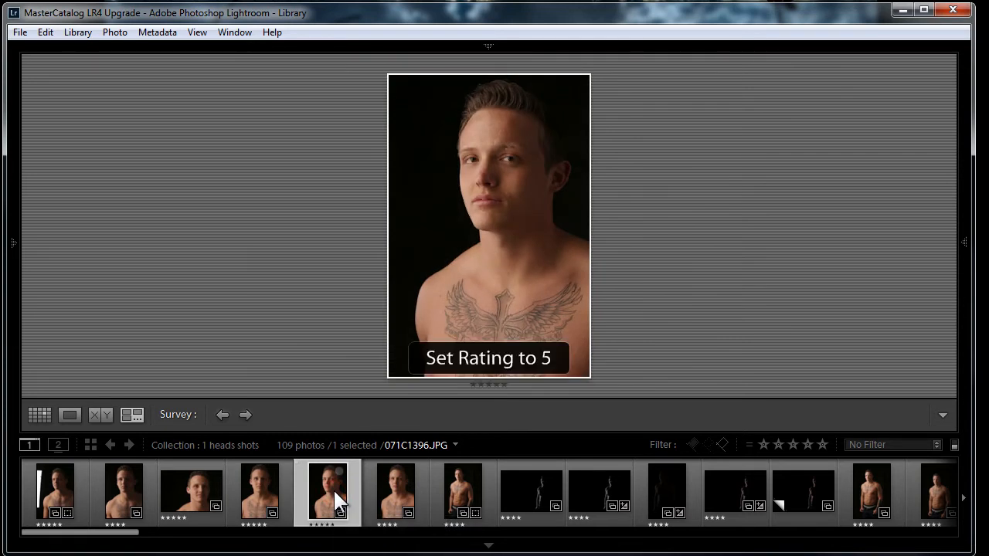
key(Right)
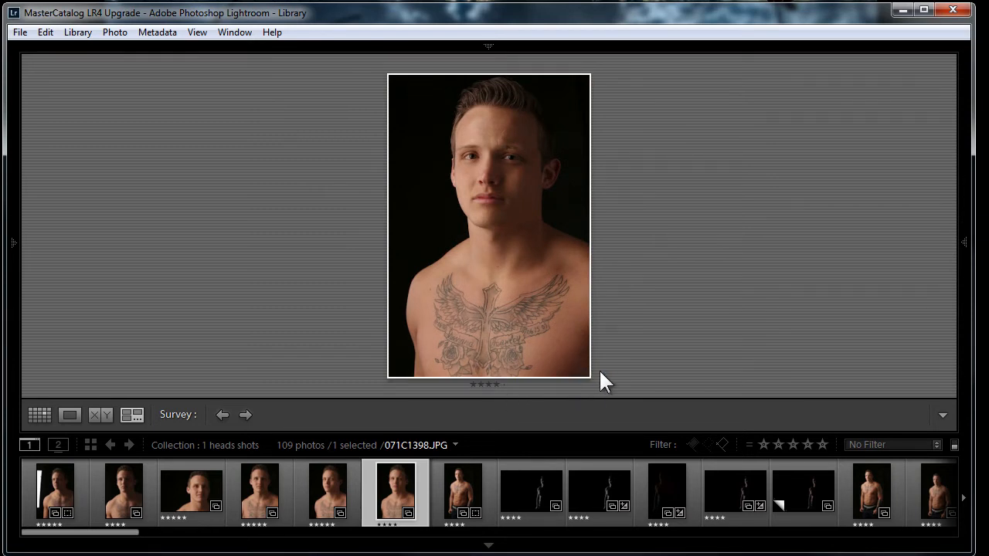
key(5)
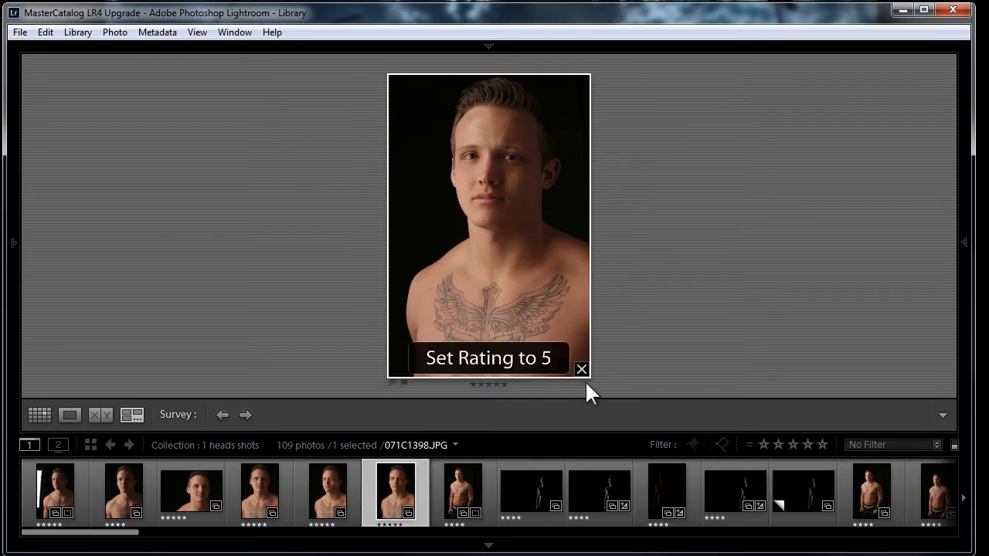
key(Right)
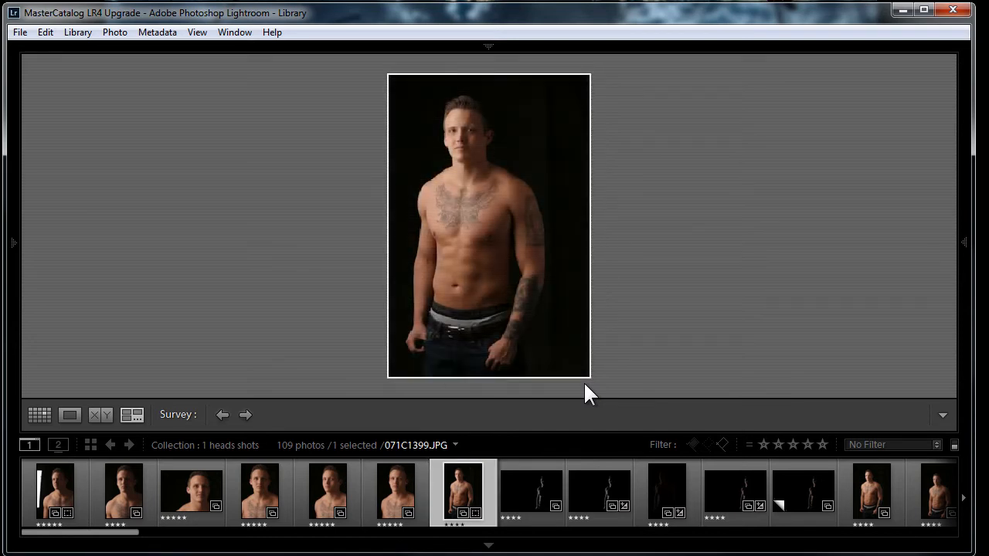
key(5)
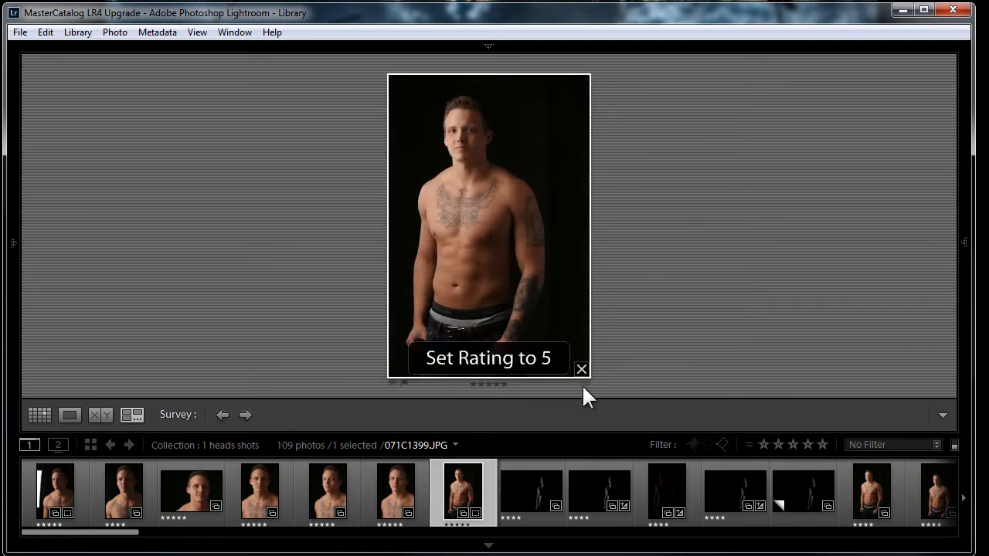
key(Right)
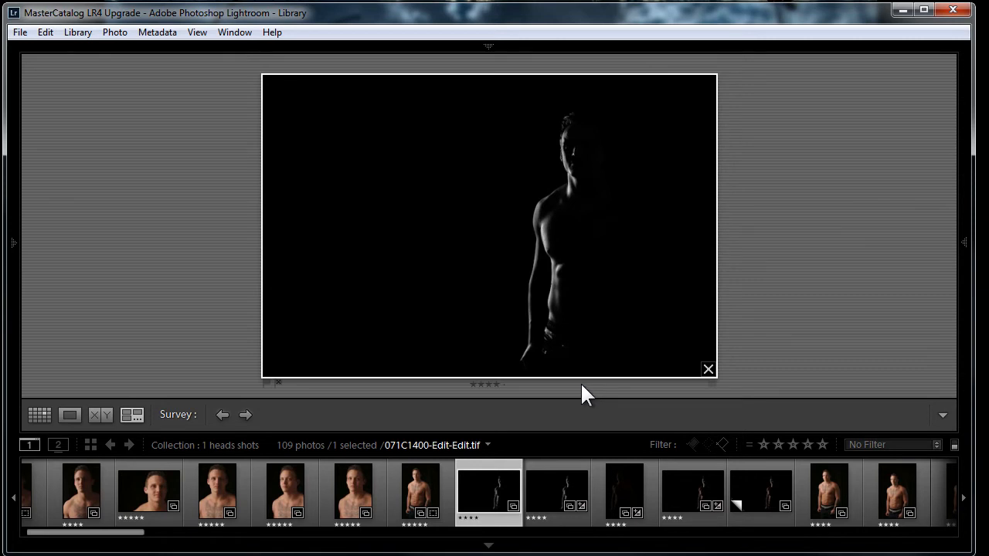
key(5)
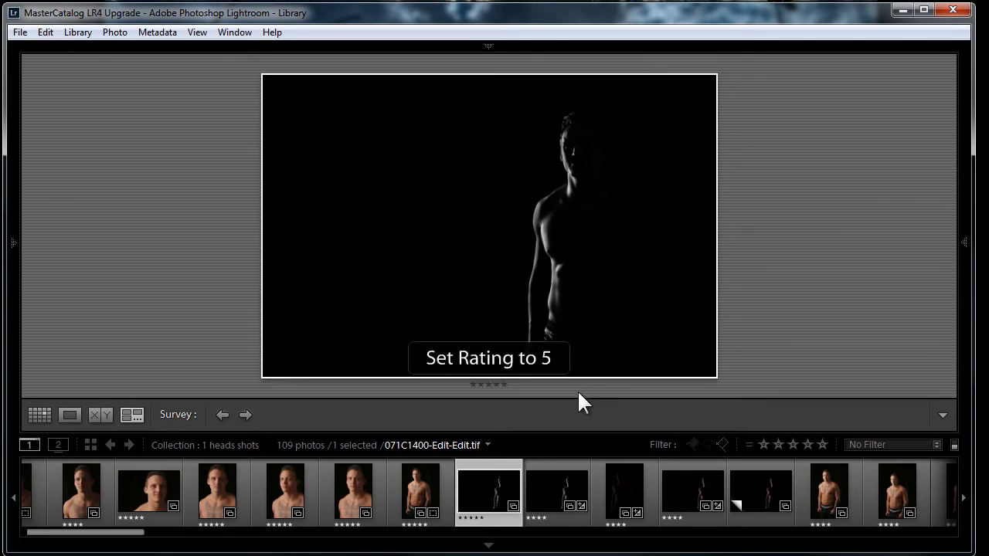
Survey the five dark silhouette shots together and remove two of them from the comparison
shift+click(748, 486)
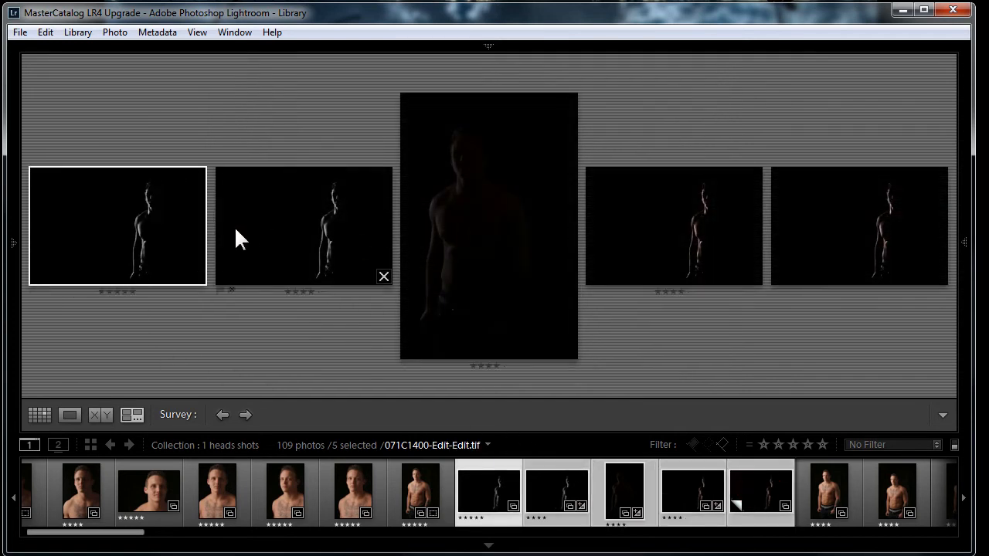
click(264, 226)
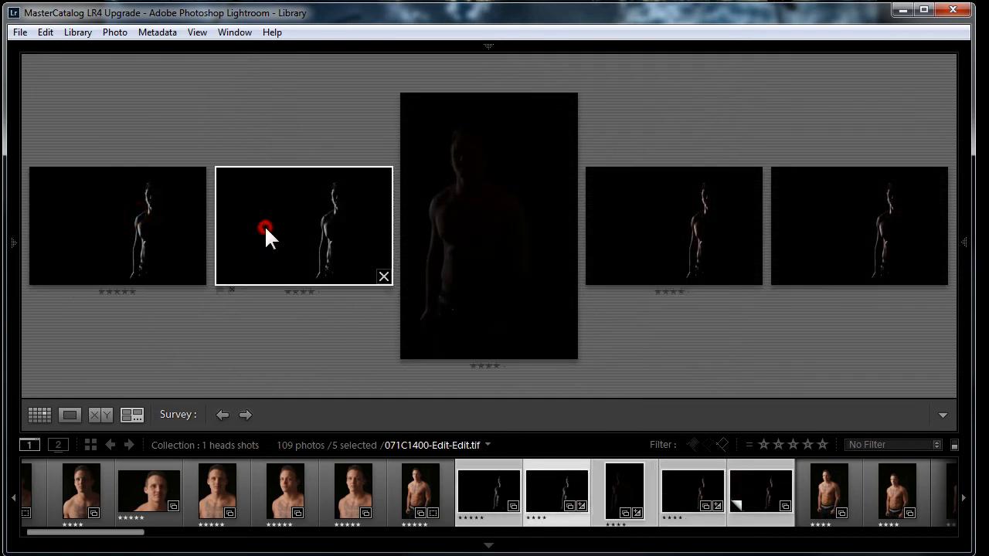
click(516, 226)
click(700, 224)
click(839, 216)
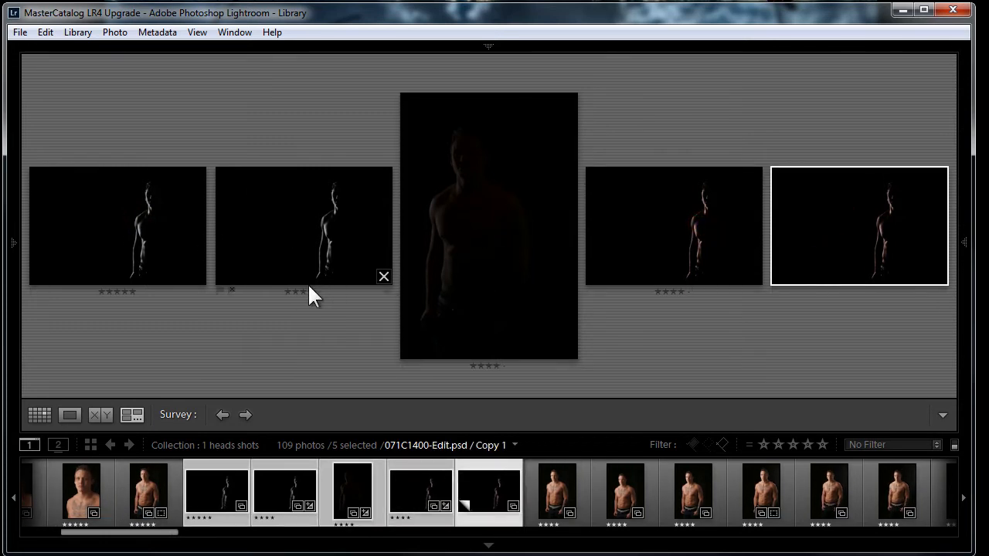
click(383, 276)
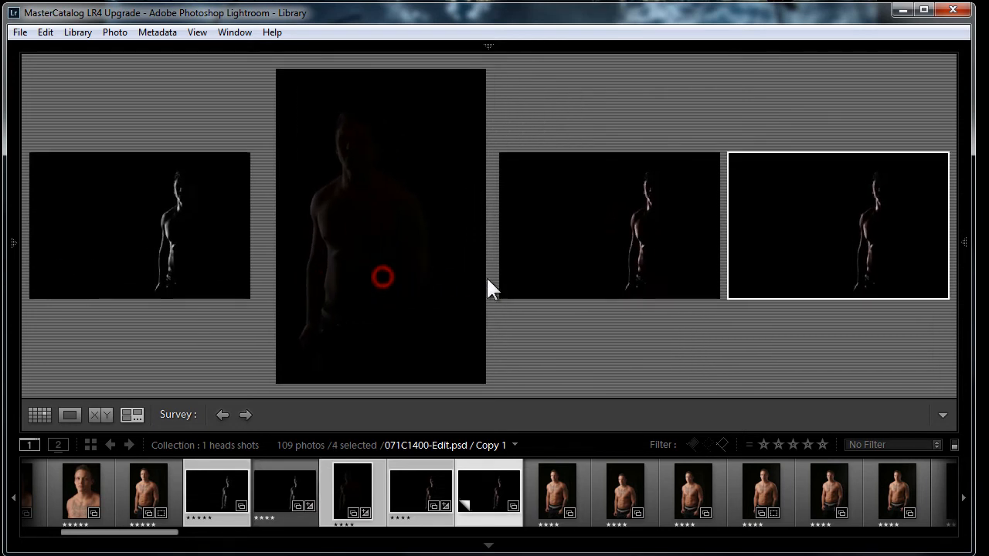
click(702, 291)
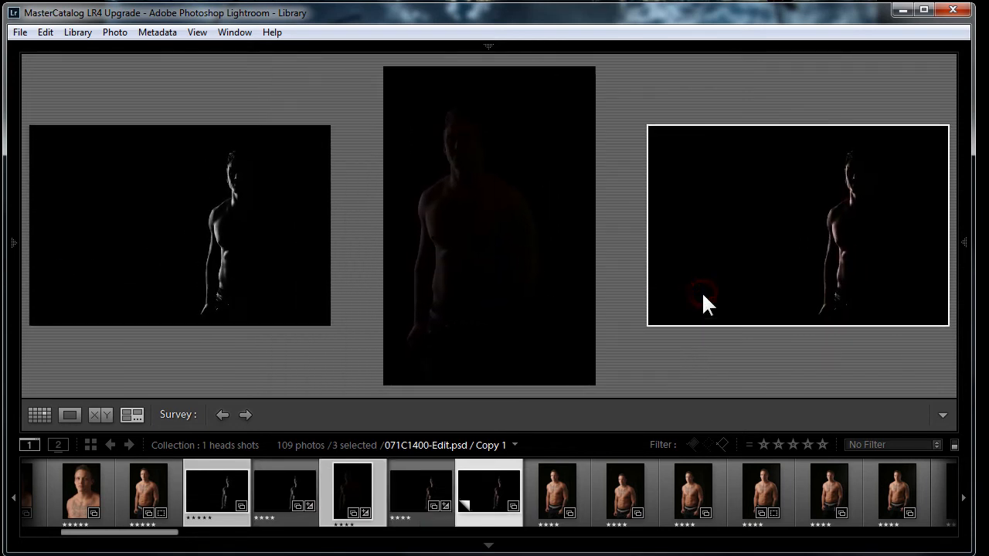
Drop the faint middle silhouette from the survey and give both remaining silhouettes five stars
click(585, 375)
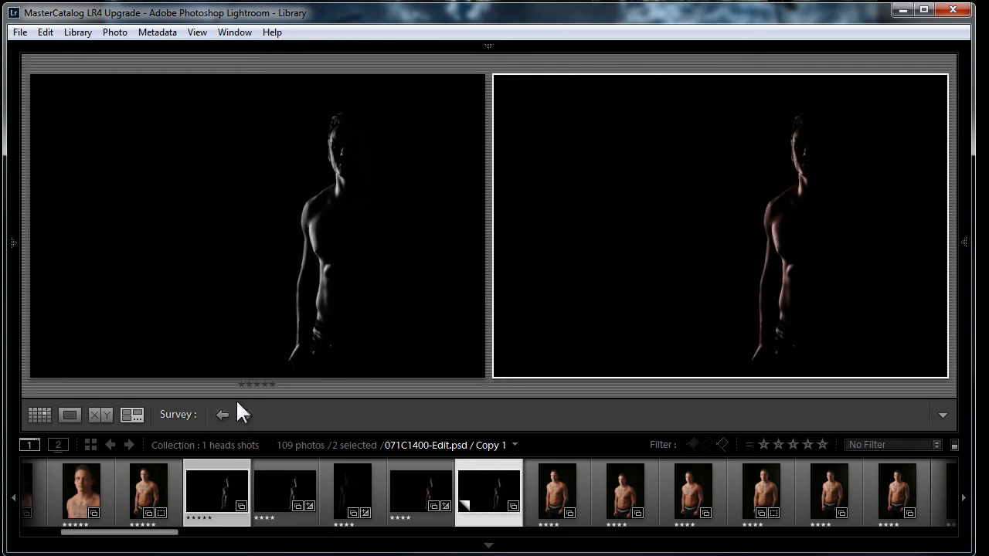
click(296, 283)
key(5)
click(706, 258)
key(5)
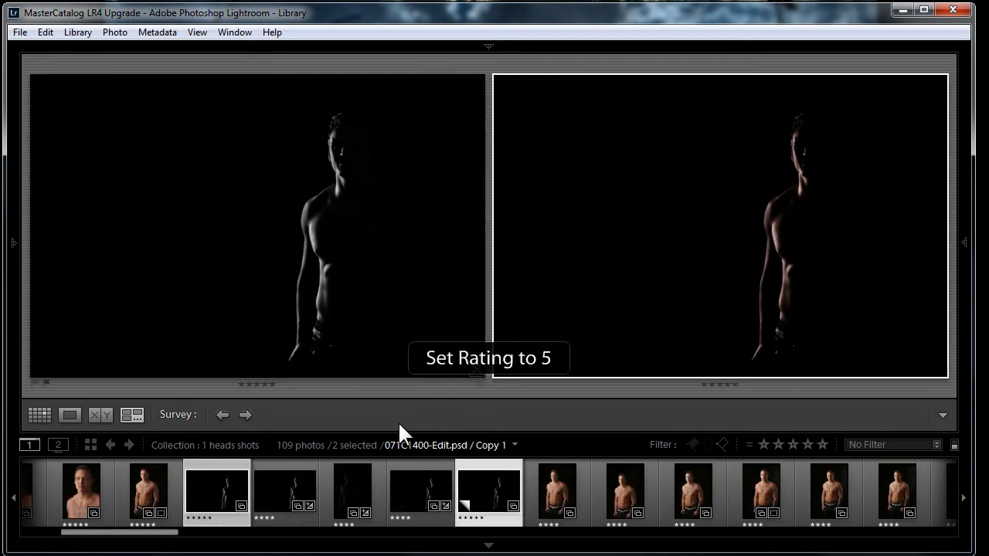
Survey the six standing shots of the tattooed man together and drop three of them from the comparison
click(556, 489)
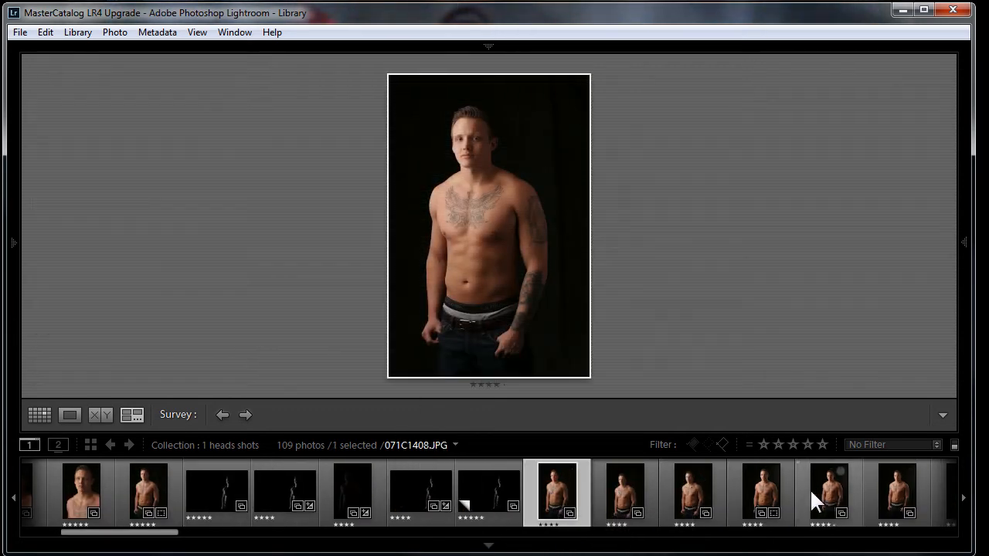
shift+click(883, 490)
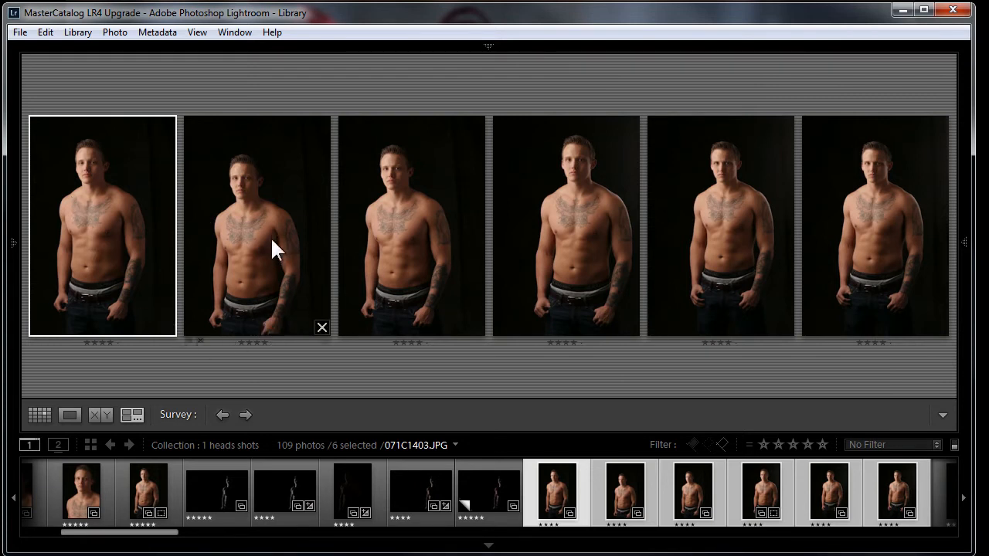
click(322, 328)
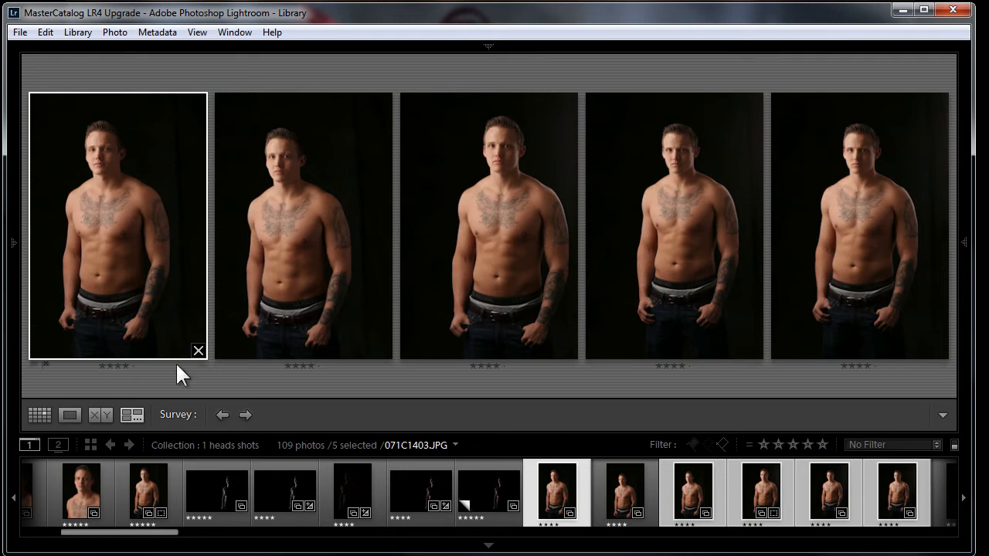
click(197, 352)
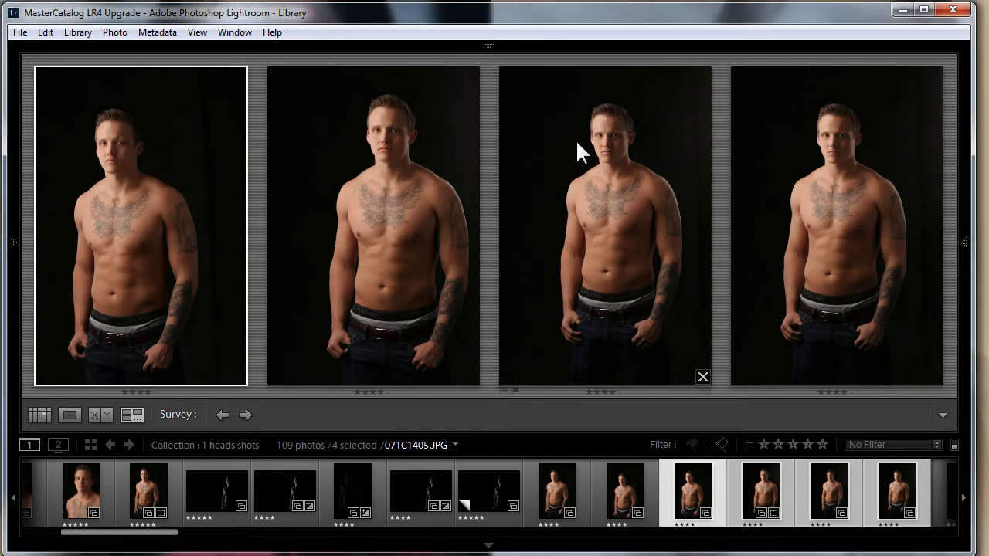
click(238, 378)
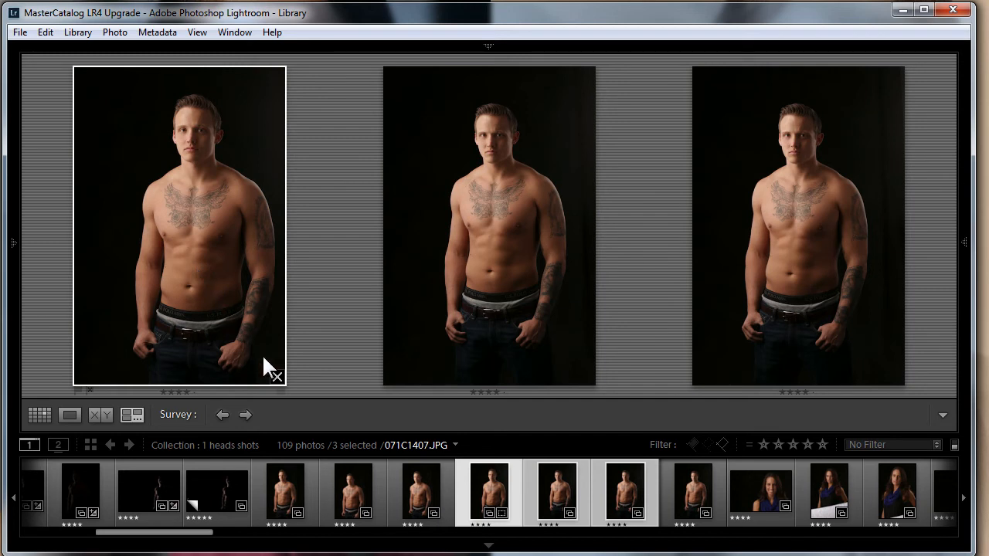
Narrow the man's survey down to a single shot and rate it five stars
click(277, 378)
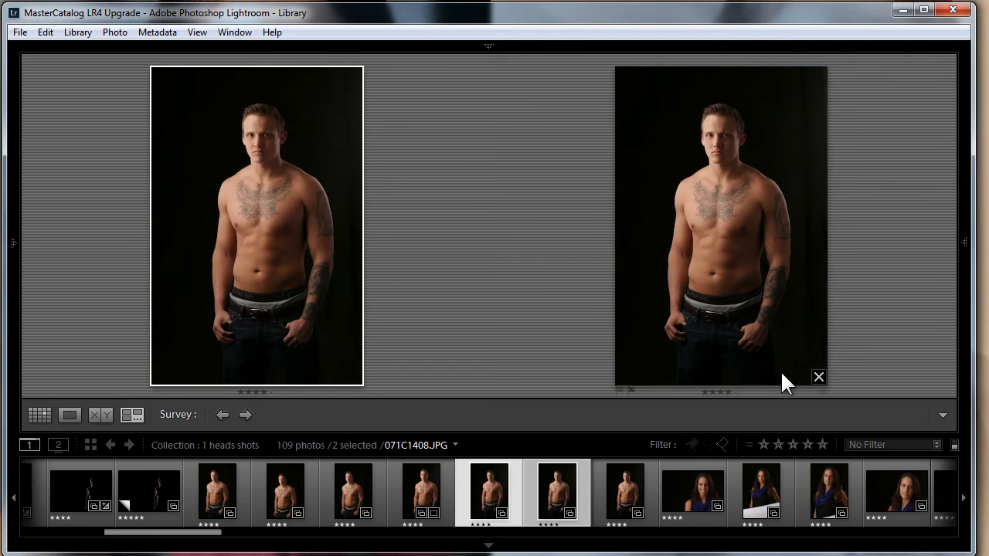
click(819, 378)
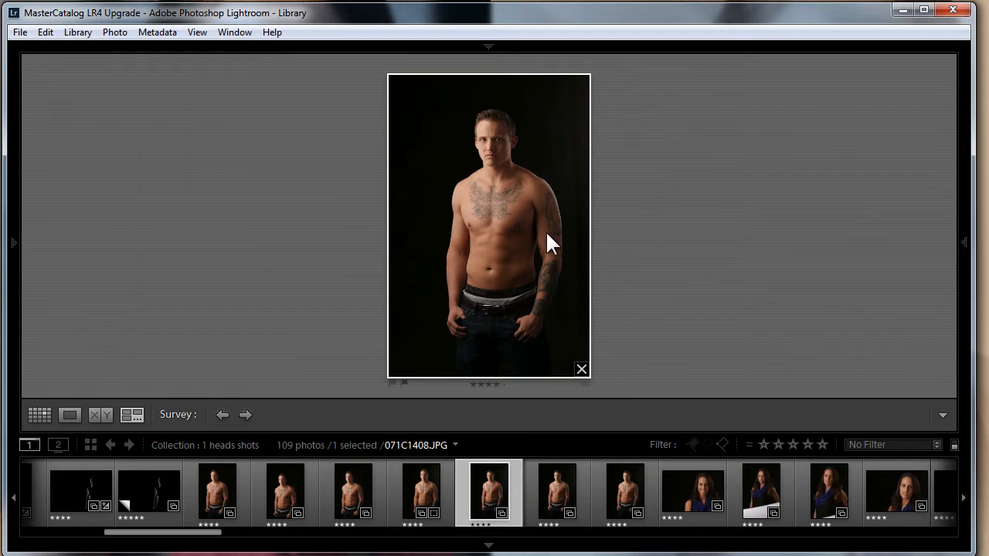
key(5)
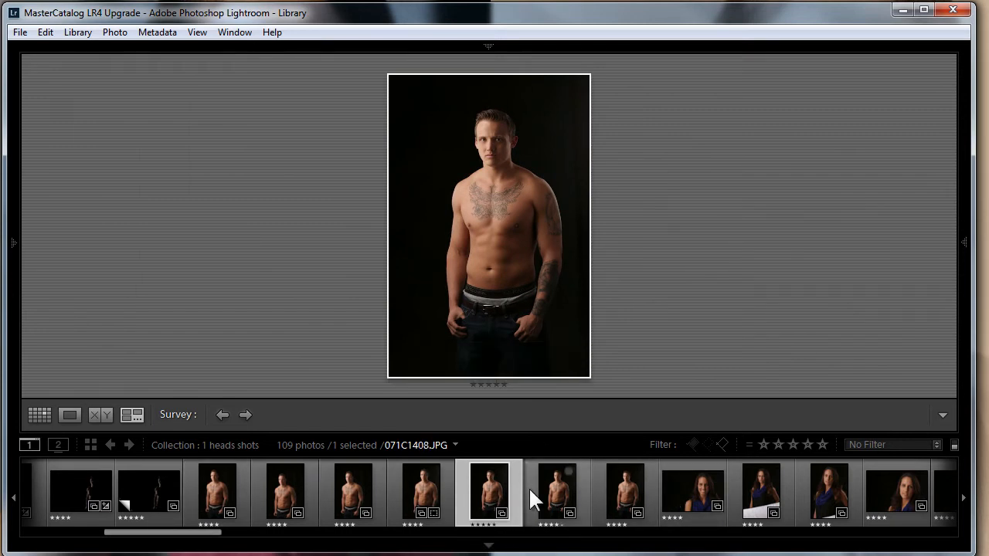
click(691, 491)
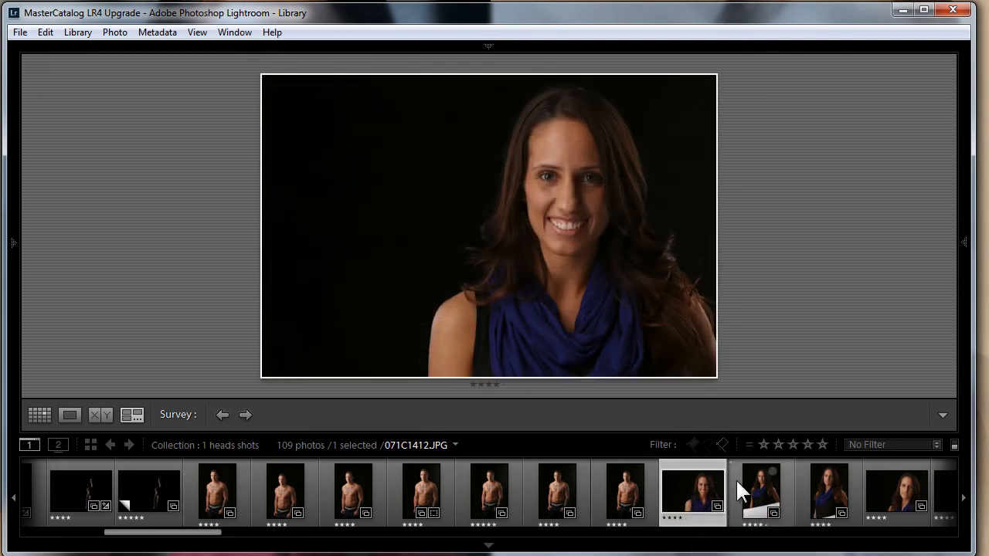
shift+click(901, 489)
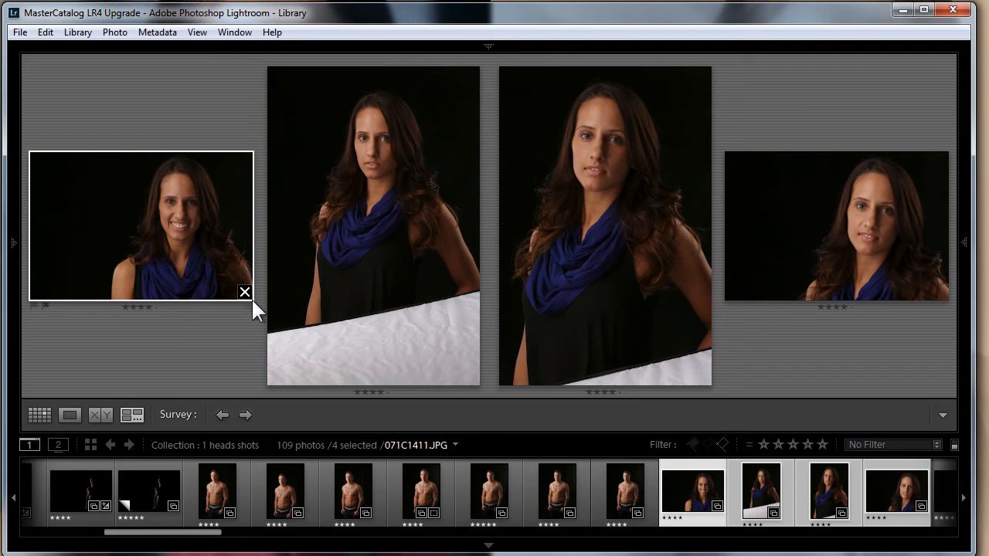
click(623, 483)
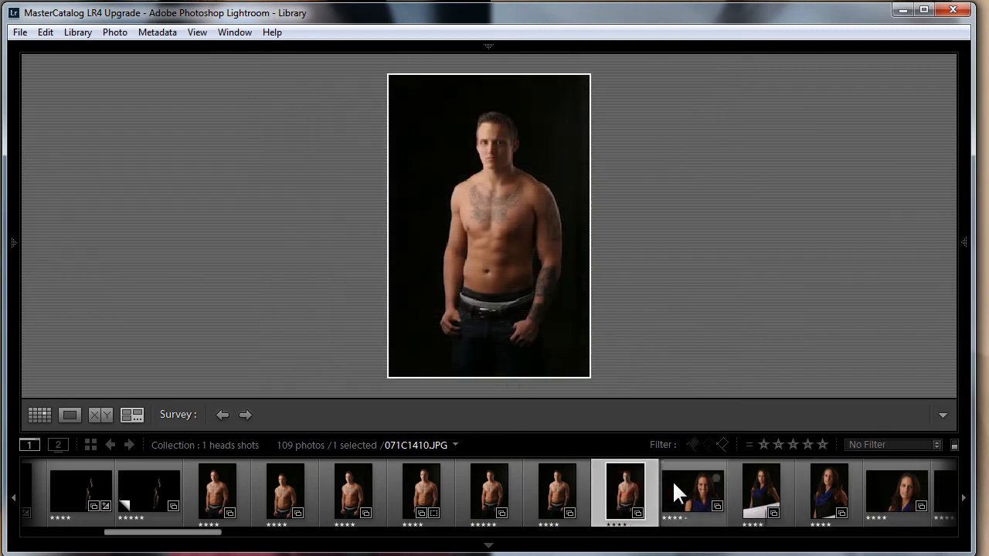
Survey the two horizontal headshots of the woman side by side and rate both five stars
click(680, 487)
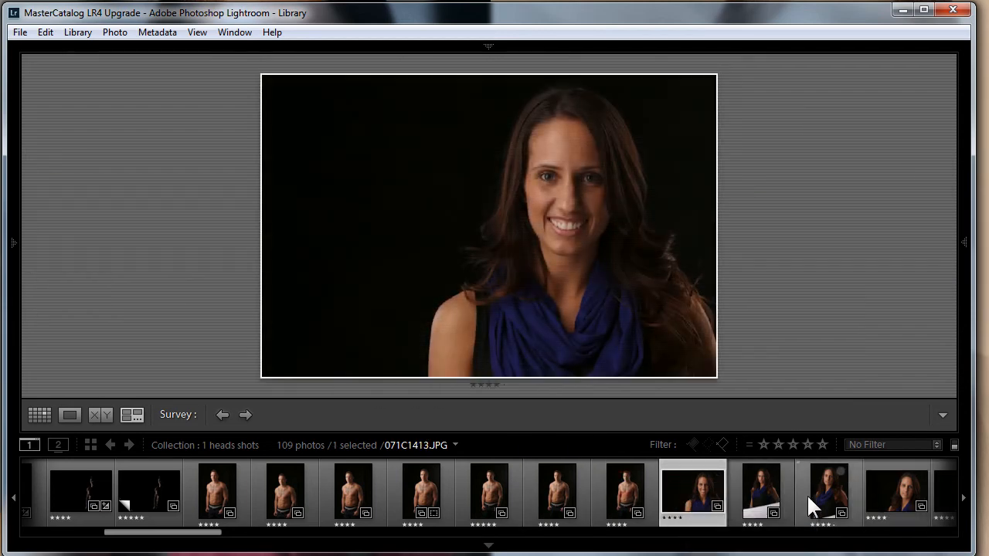
ctrl+click(886, 494)
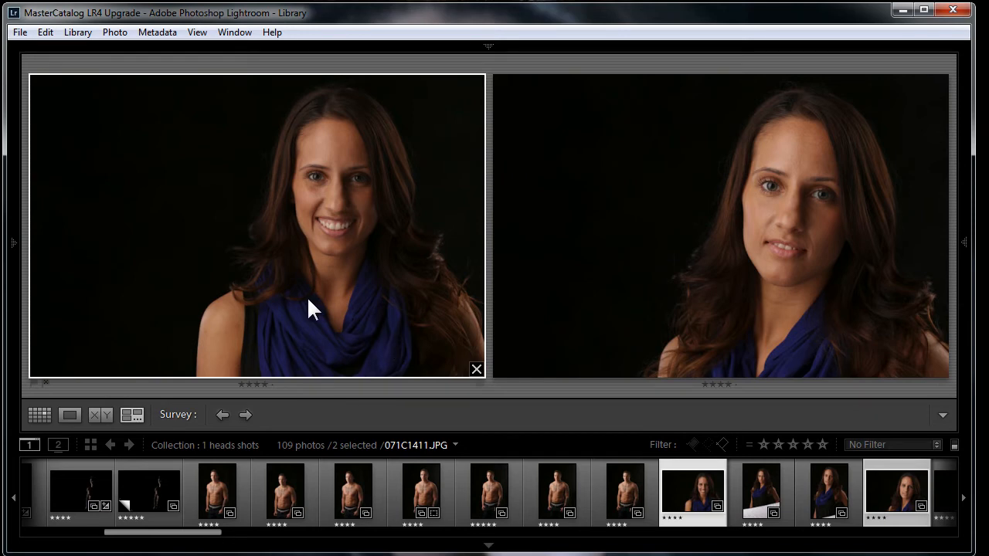
key(5)
click(655, 265)
key(5)
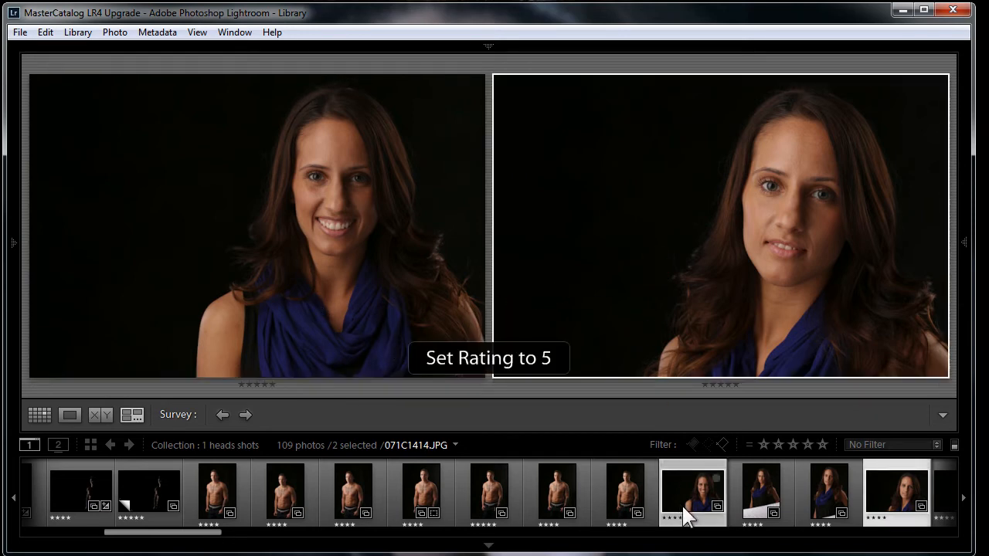
Survey the two vertical shots with the reflector visible, drop one, and rate the other five stars
click(799, 494)
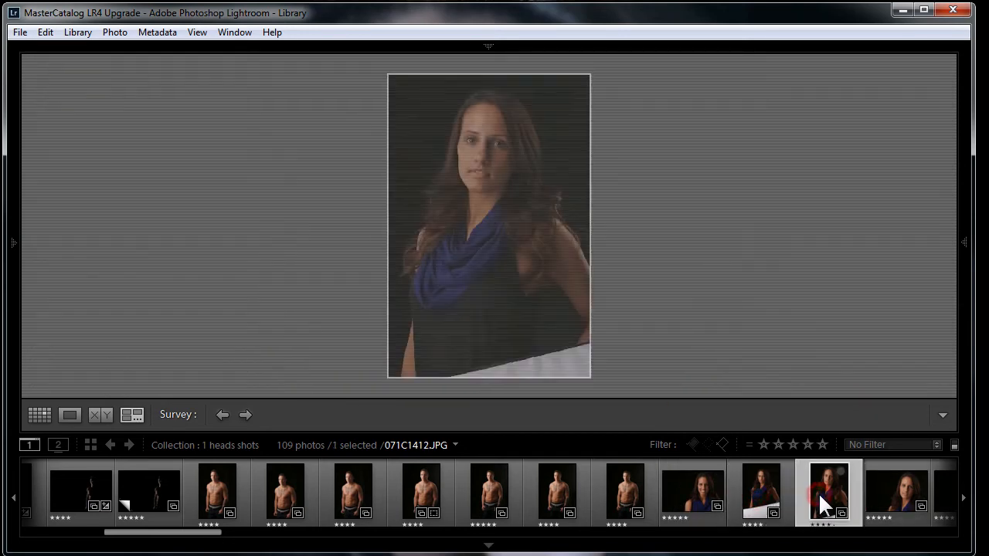
ctrl+click(761, 489)
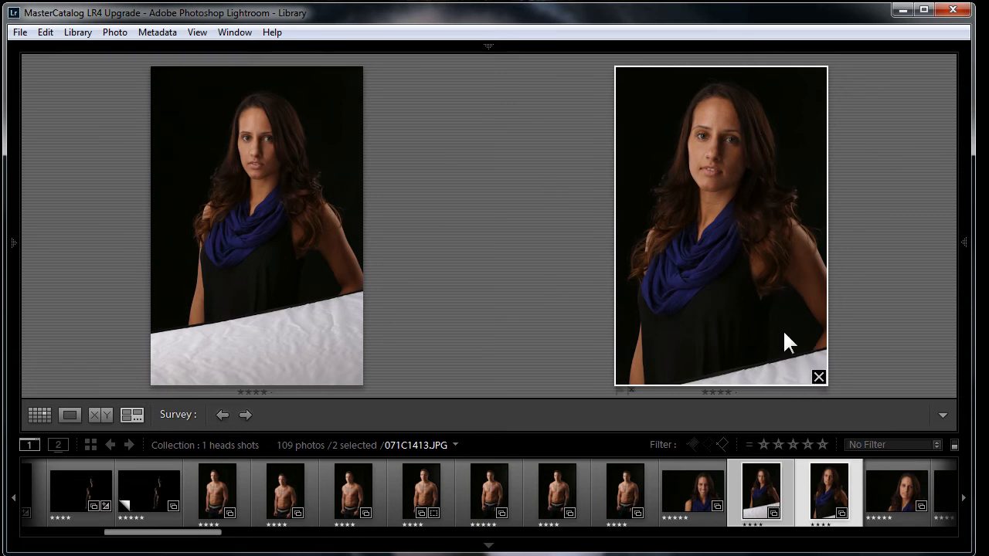
click(819, 378)
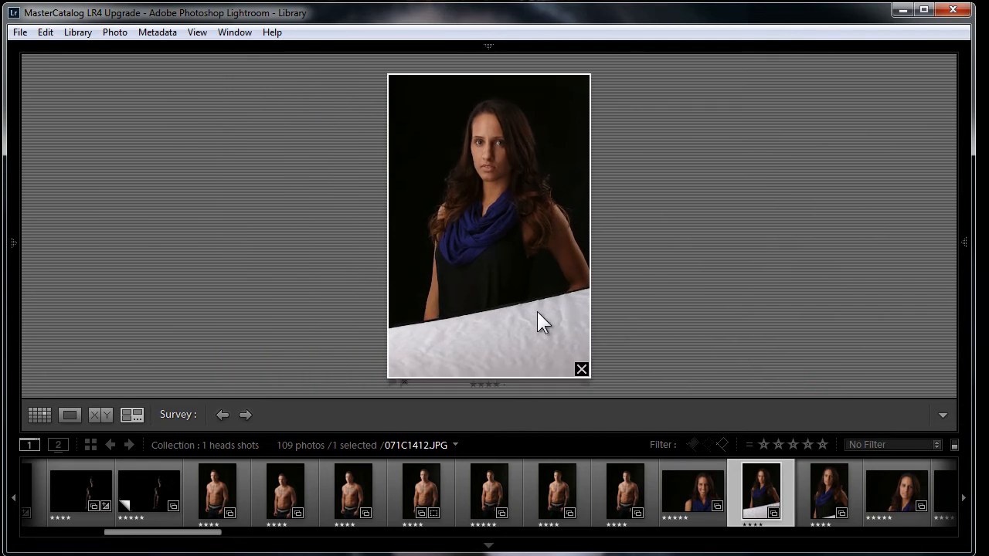
key(5)
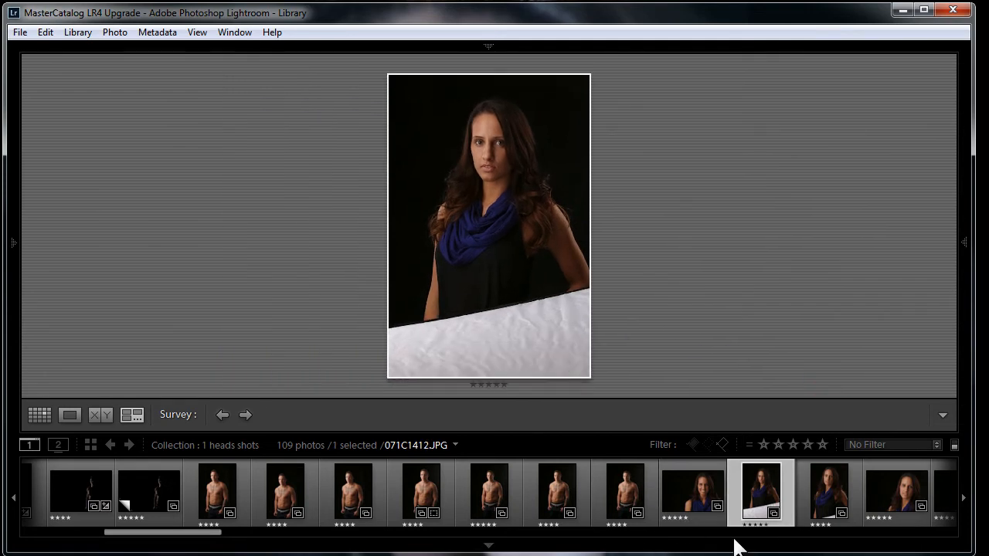
Survey the three close-up horizontal headshots, narrow them to the smiling one, and rate it five stars
click(879, 491)
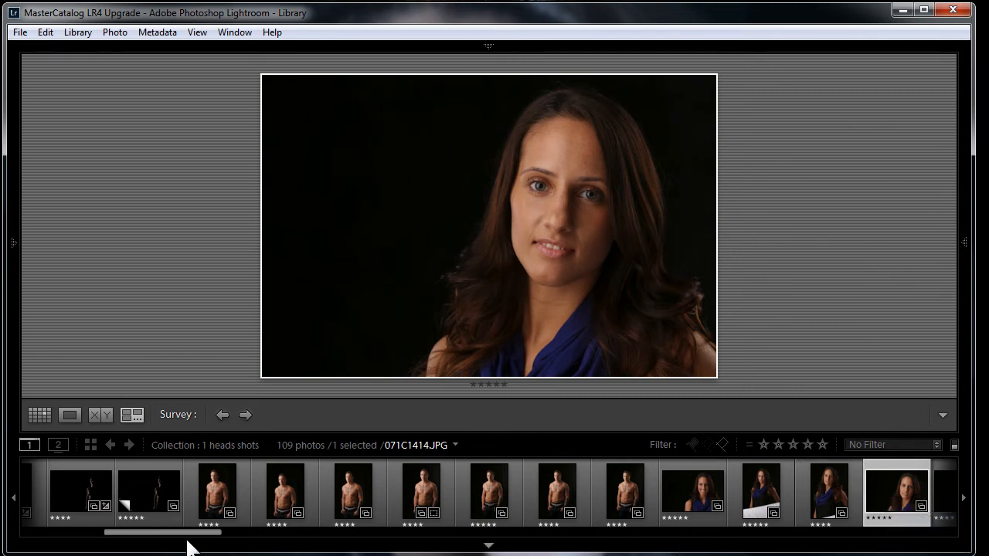
drag(188, 536, 247, 539)
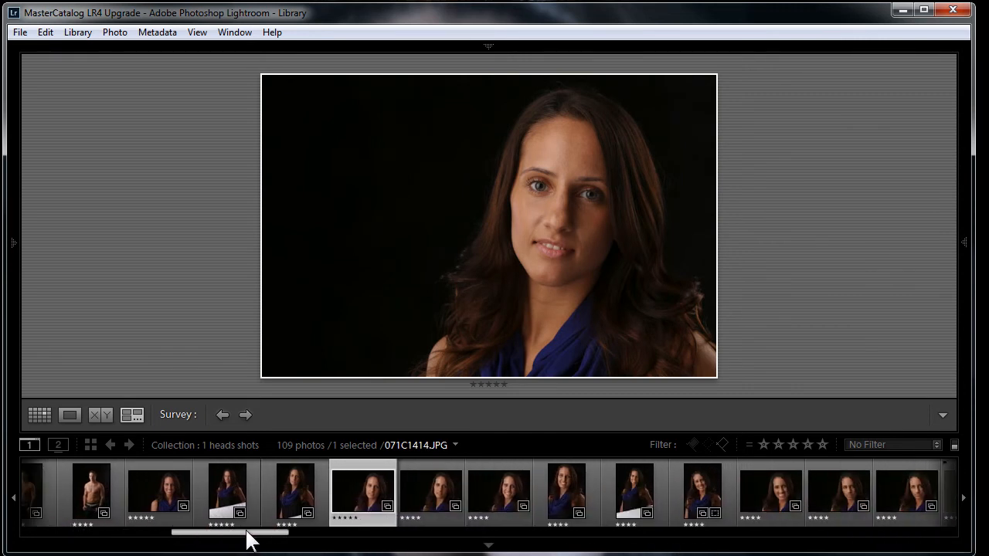
shift+click(505, 491)
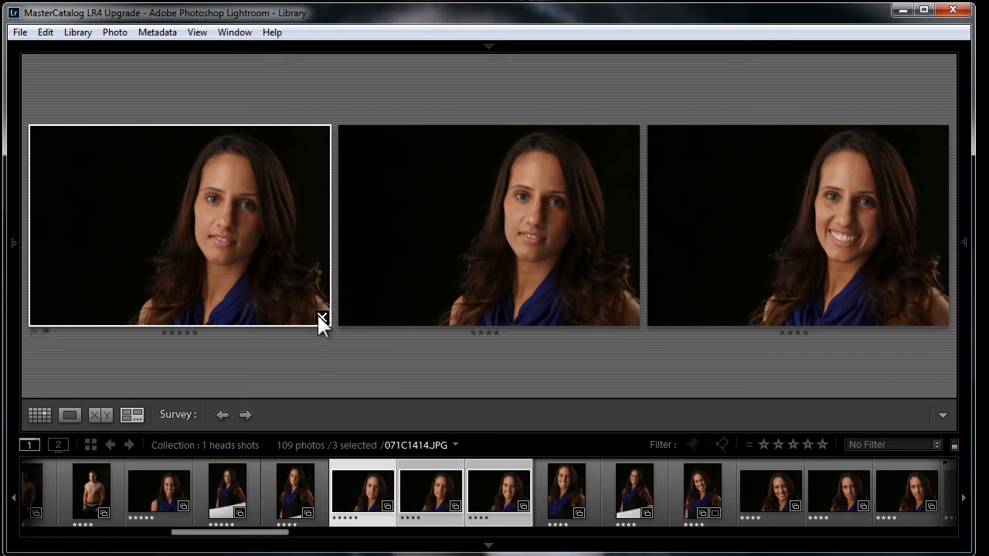
click(321, 318)
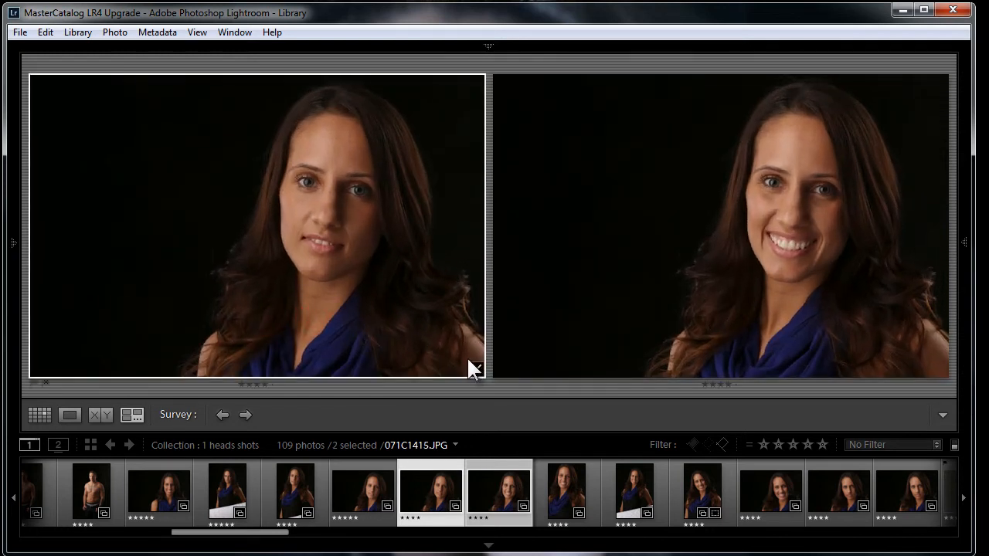
click(474, 370)
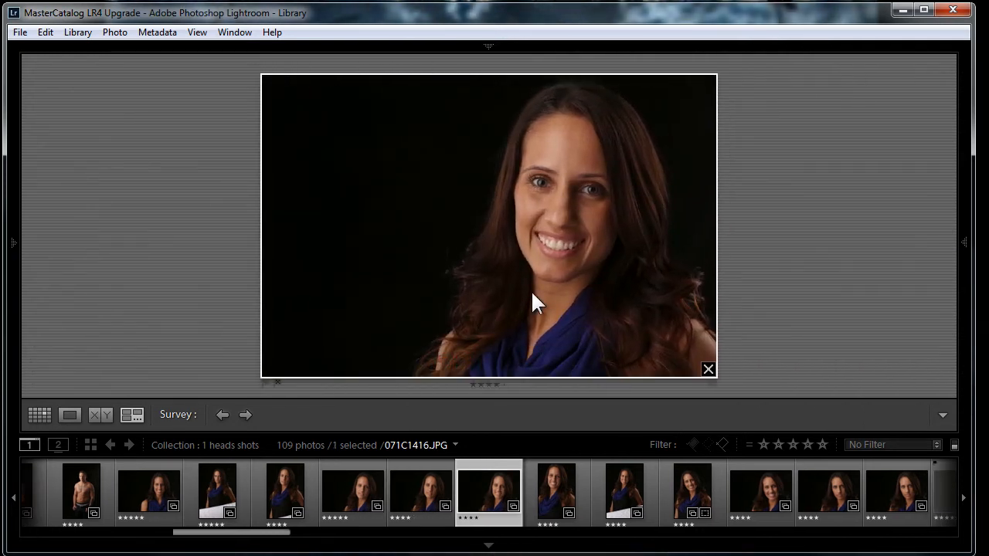
key(5)
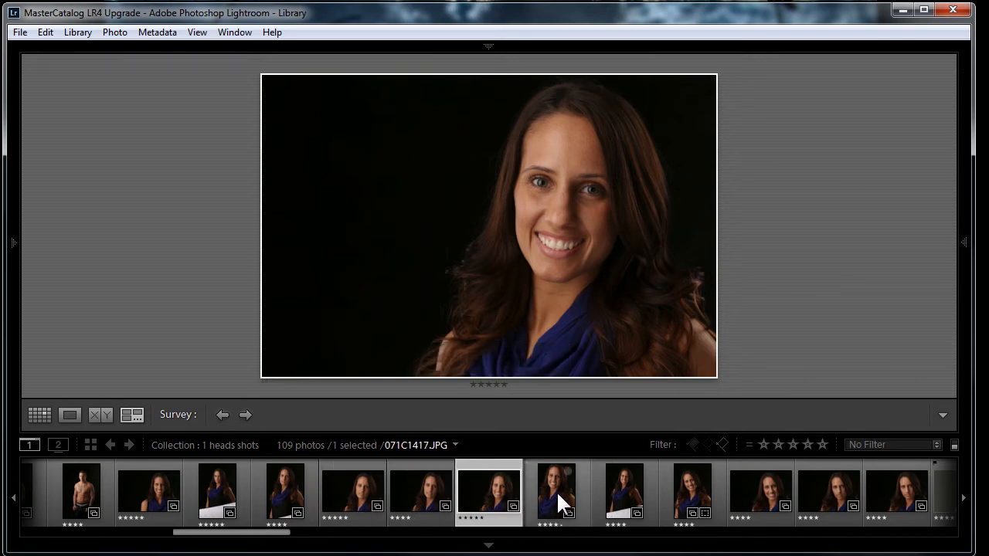
Survey the next four vertical shots of the woman, narrow them to one, and rate it five stars
shift+click(678, 485)
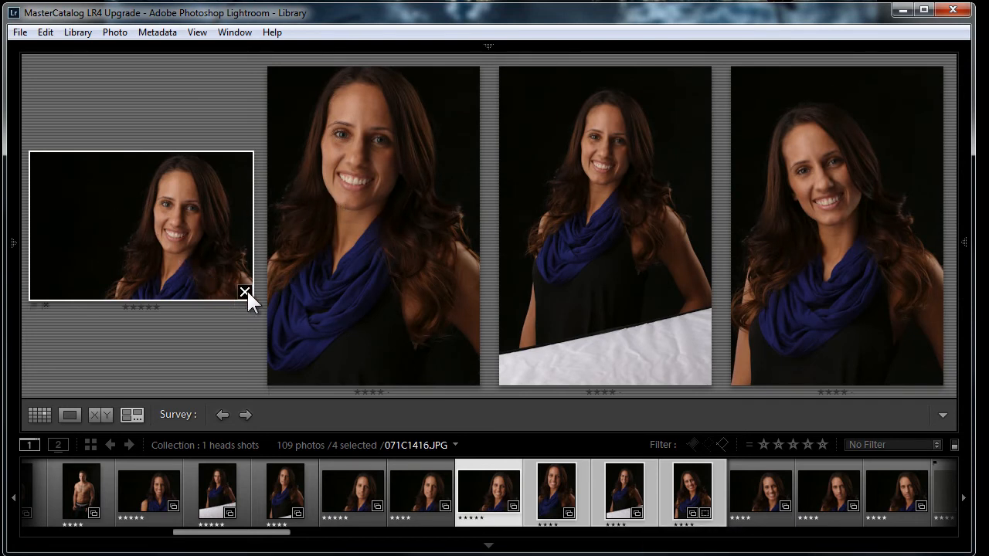
click(245, 291)
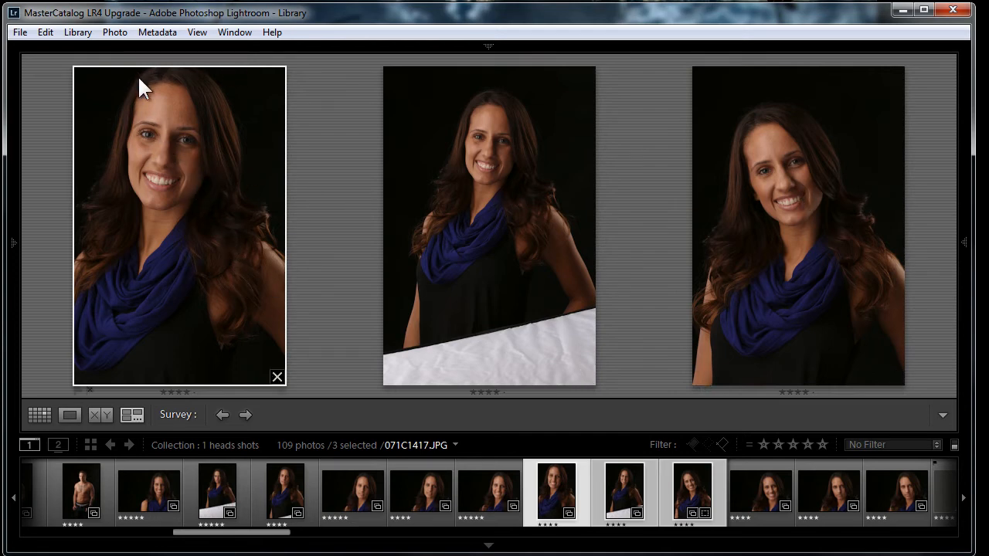
click(276, 378)
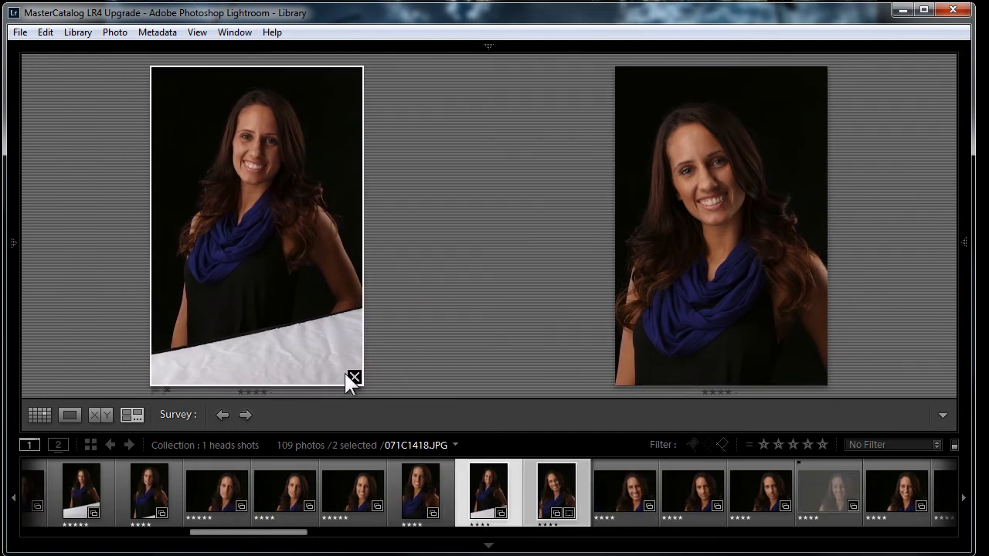
click(353, 376)
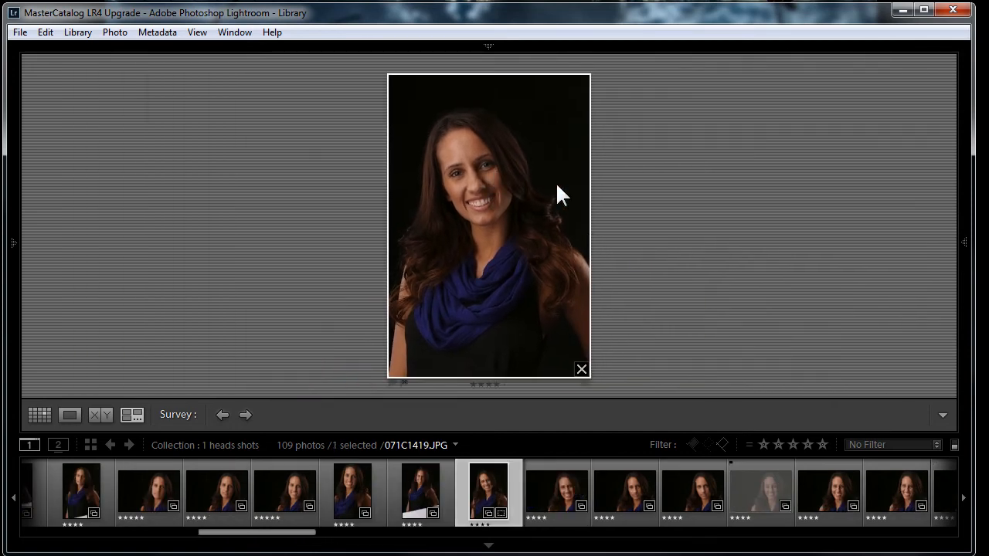
key(5)
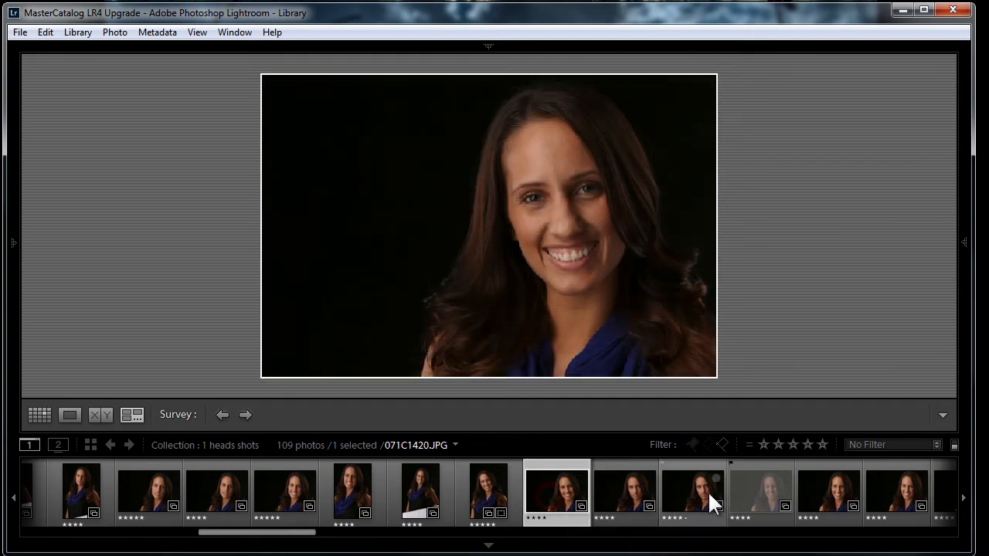
Survey the three following horizontal headshots, drop two, and rate the remaining smiling shot five stars
shift+click(701, 491)
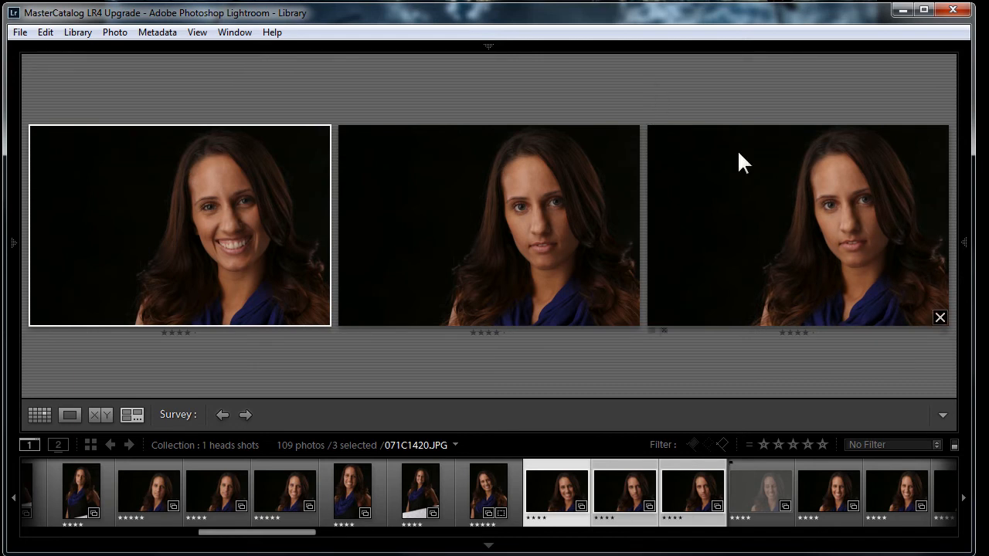
click(940, 317)
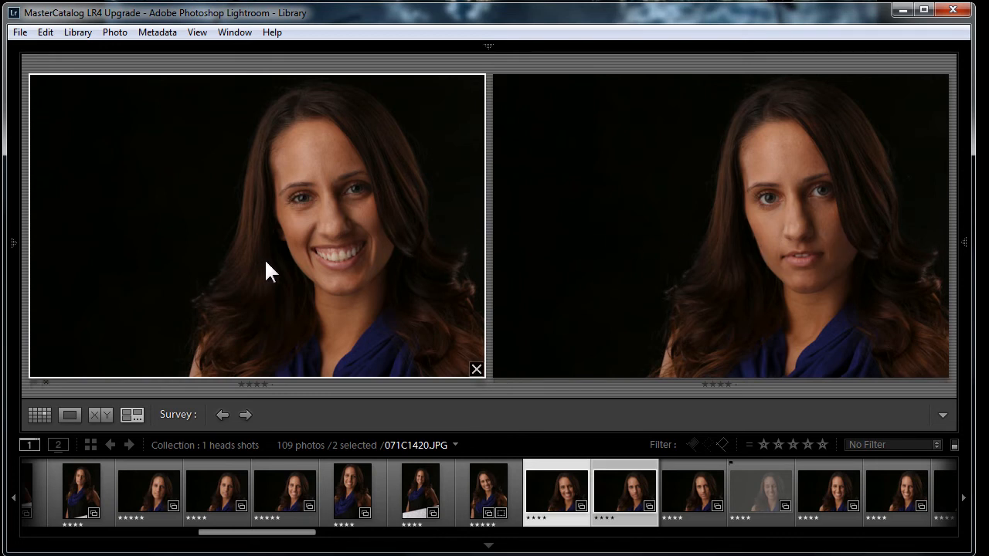
click(941, 369)
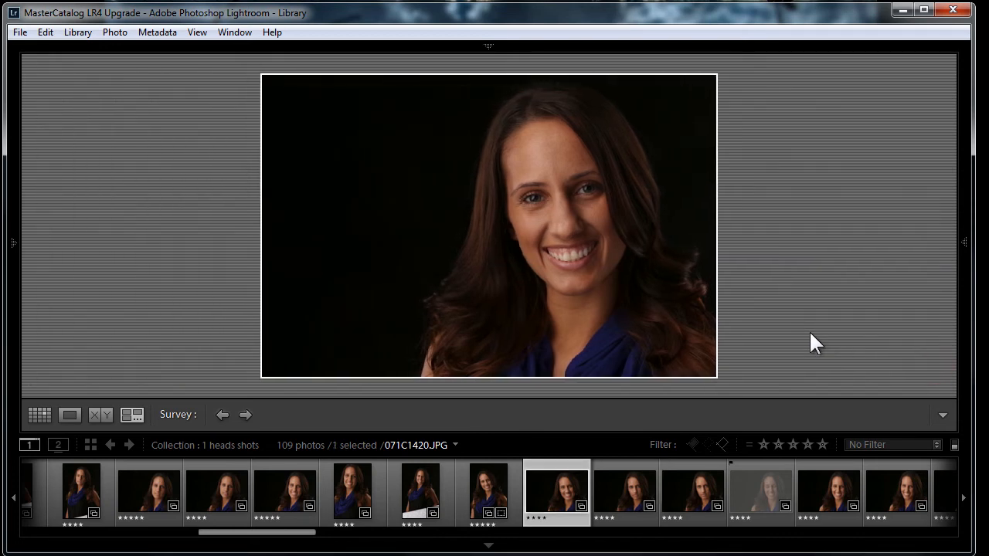
key(5)
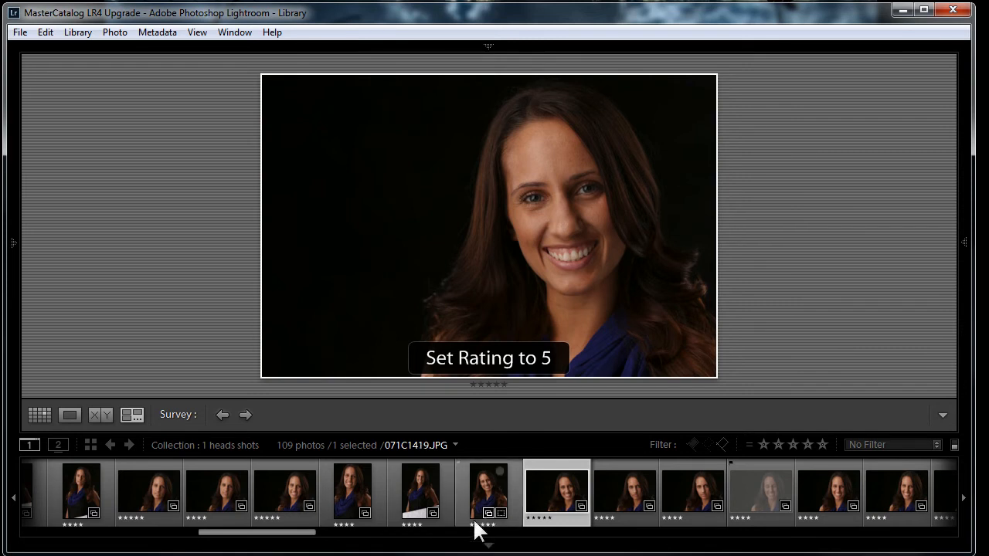
Select the ten shots of the young man in the gray shirt and narrow them to four in Survey view
drag(285, 533, 333, 538)
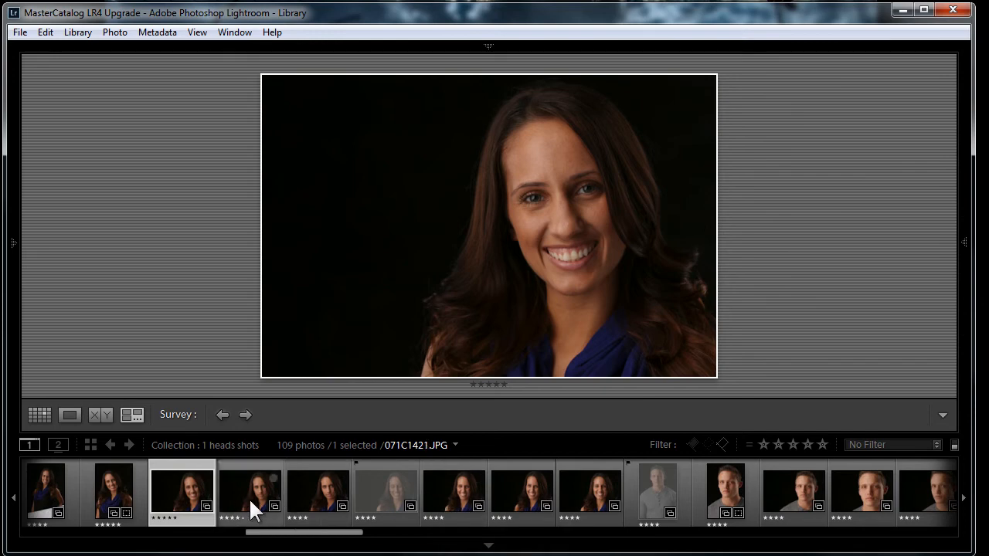
click(436, 500)
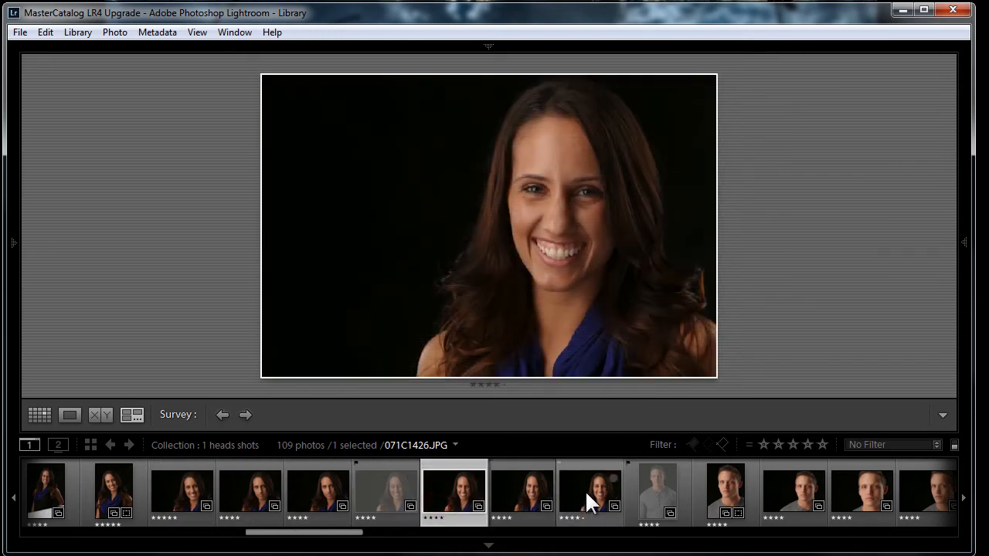
shift+click(585, 490)
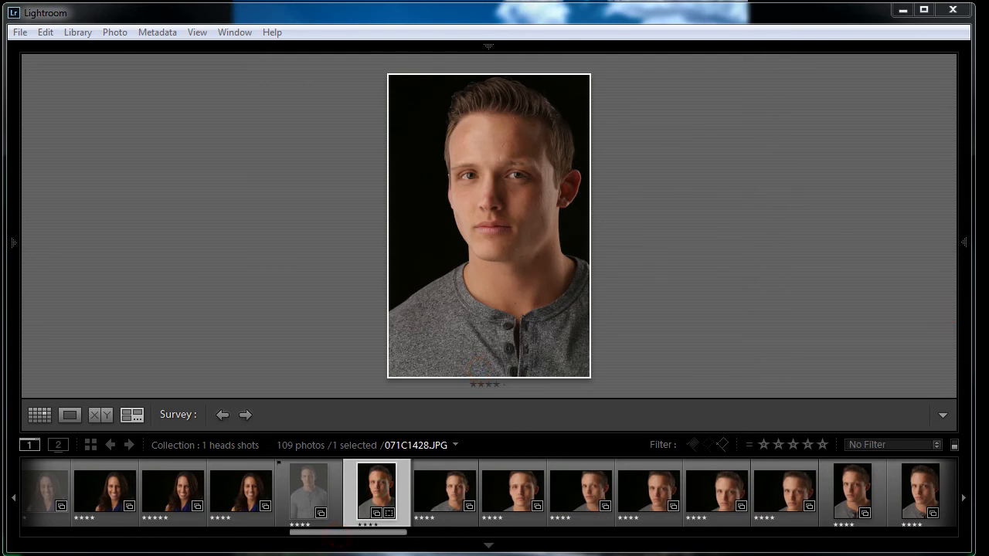
drag(356, 533, 377, 532)
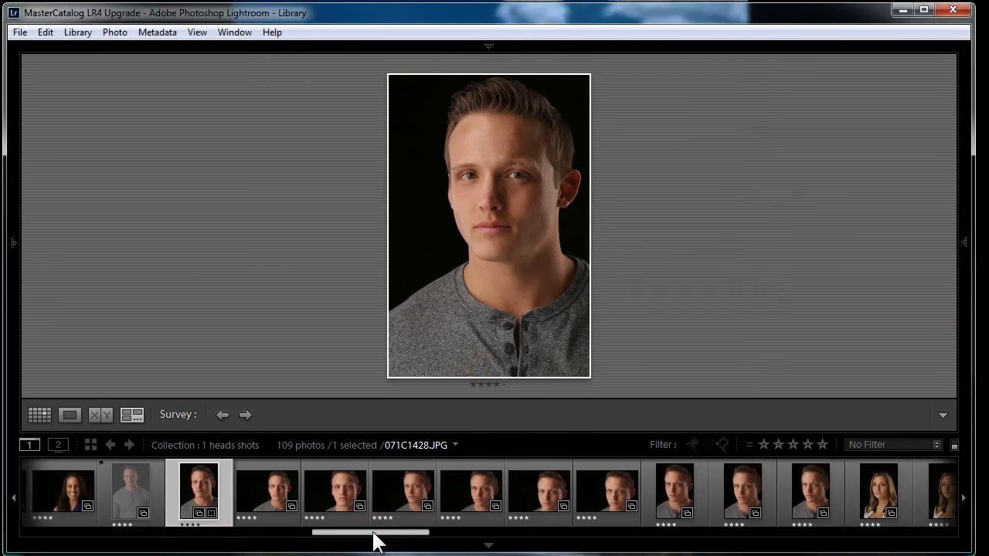
shift+click(802, 489)
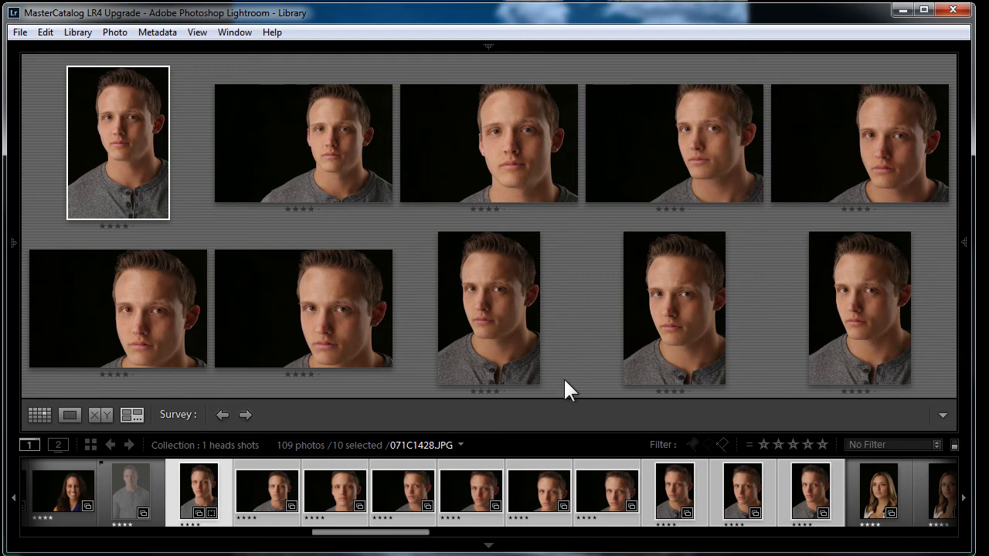
click(531, 377)
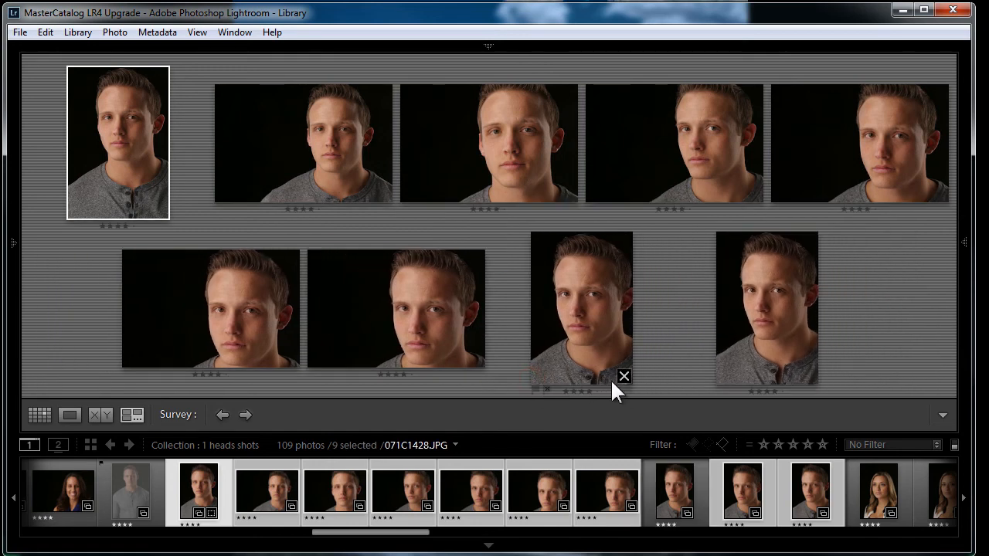
click(624, 377)
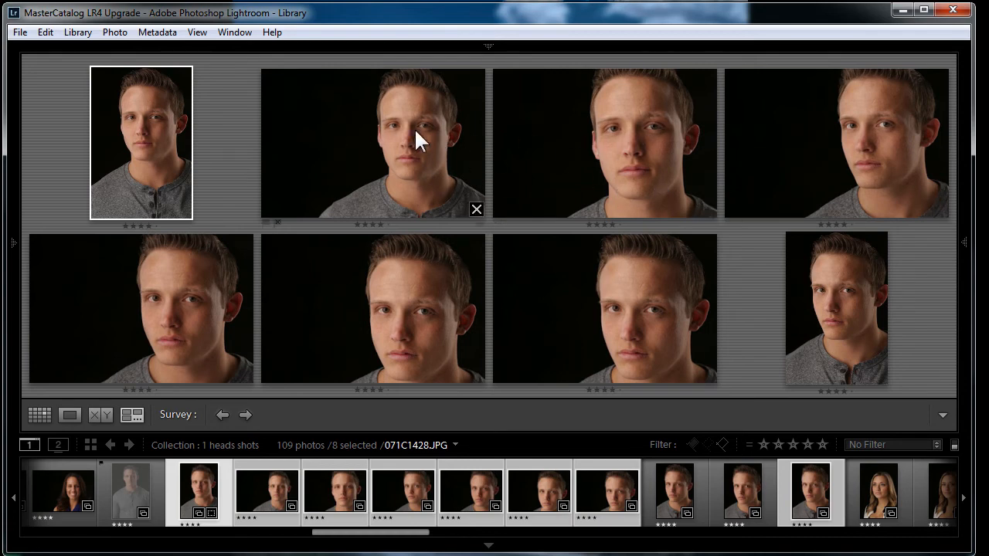
click(707, 209)
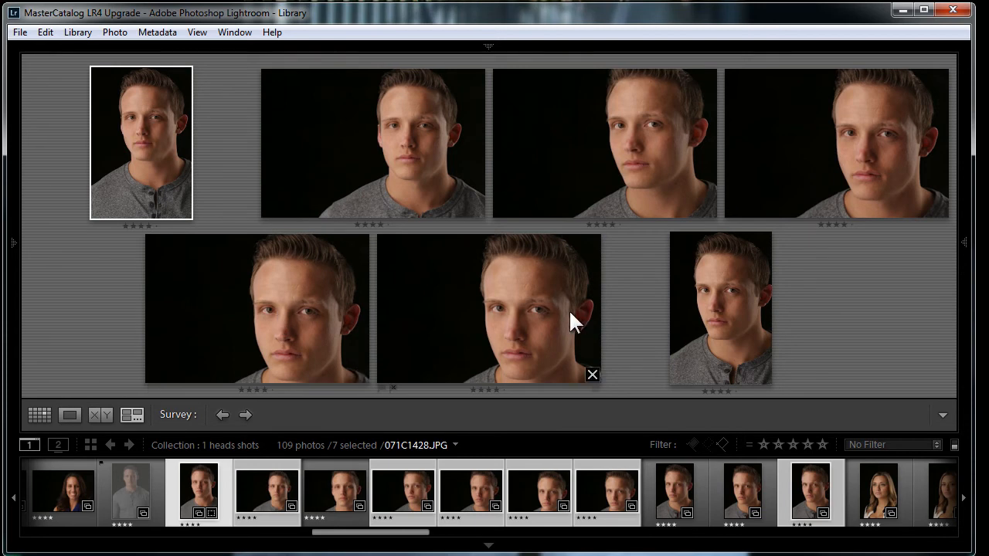
click(591, 376)
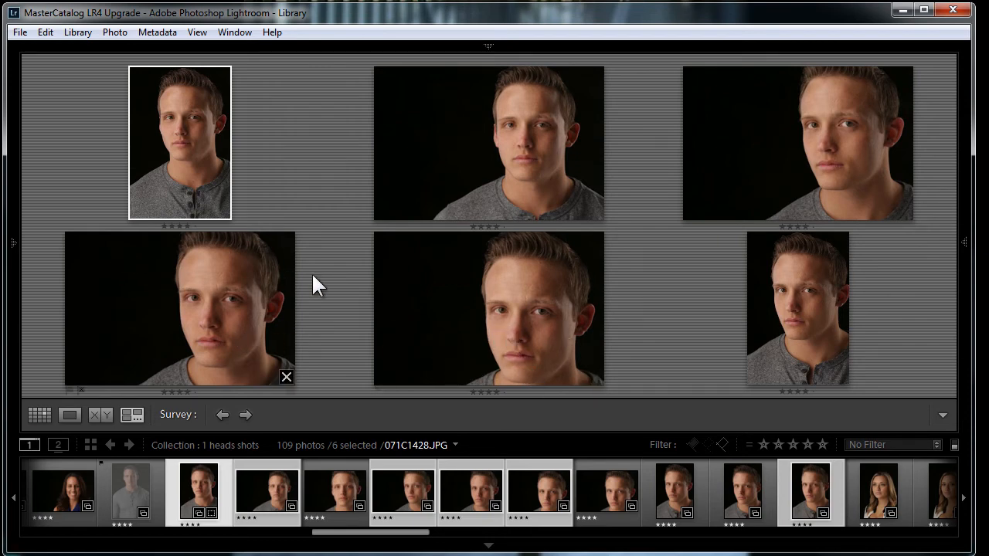
click(596, 376)
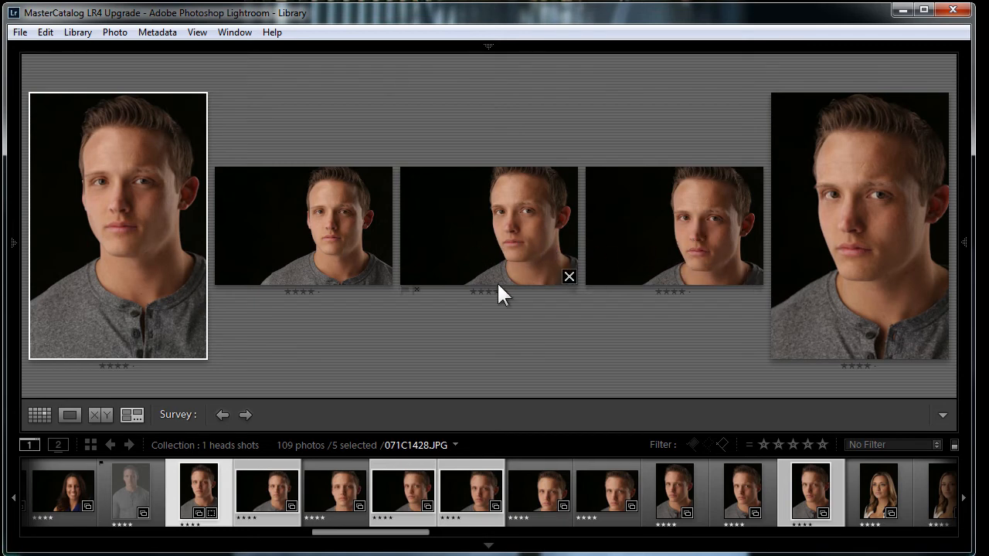
click(755, 277)
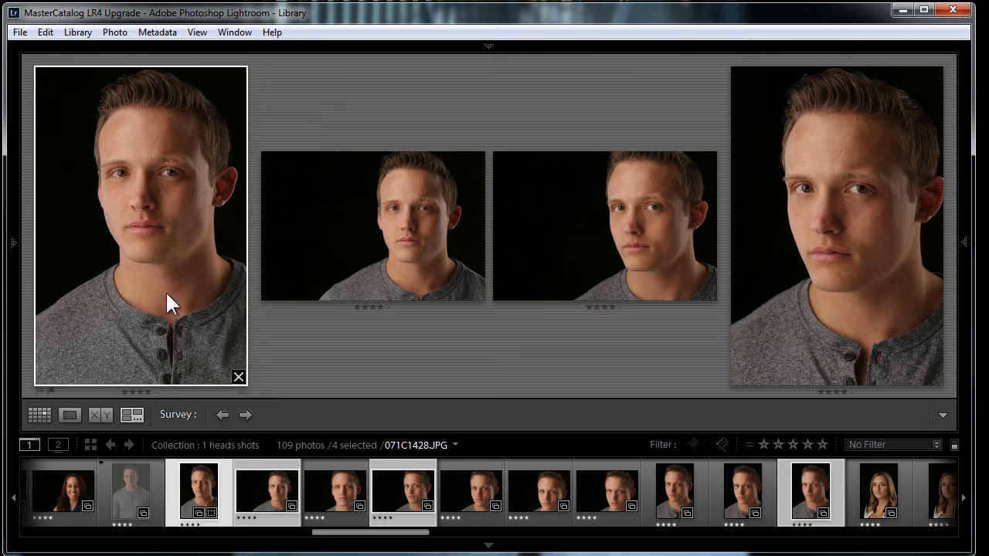
Rate each of the four remaining shots of the man five stars
key(5)
click(359, 257)
key(5)
click(610, 243)
key(5)
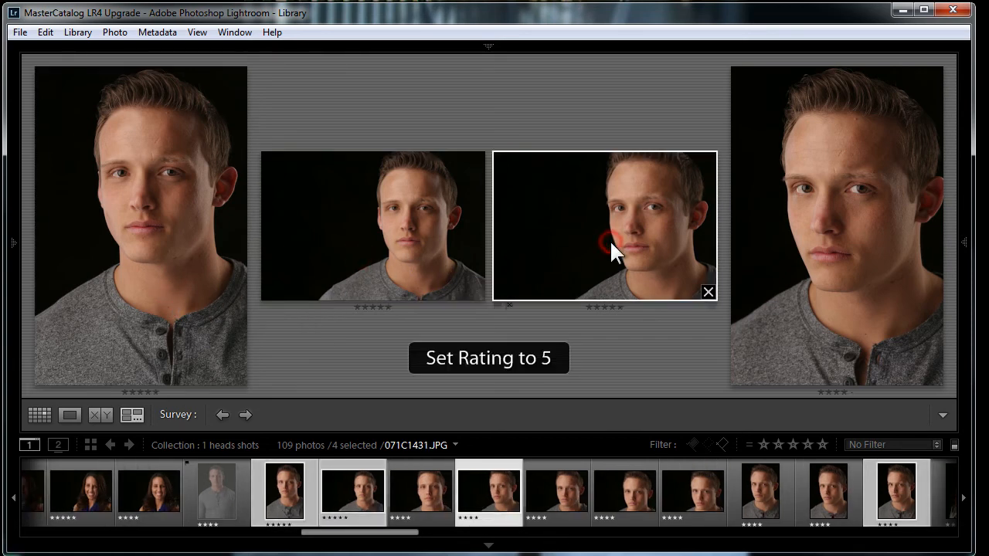
click(831, 230)
key(5)
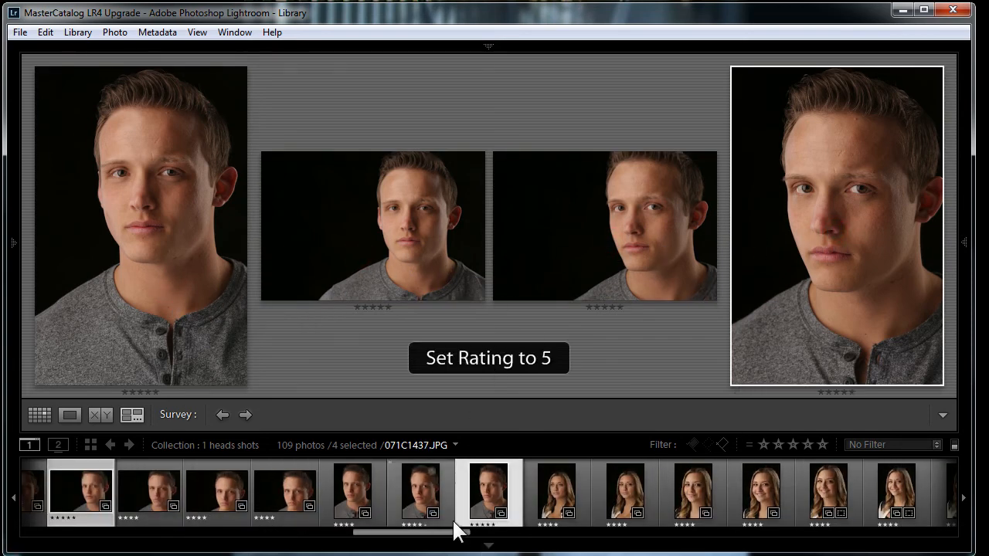
Survey the seven shots of the blonde woman, narrow them to two, and rate both five stars
click(550, 493)
drag(428, 531, 480, 531)
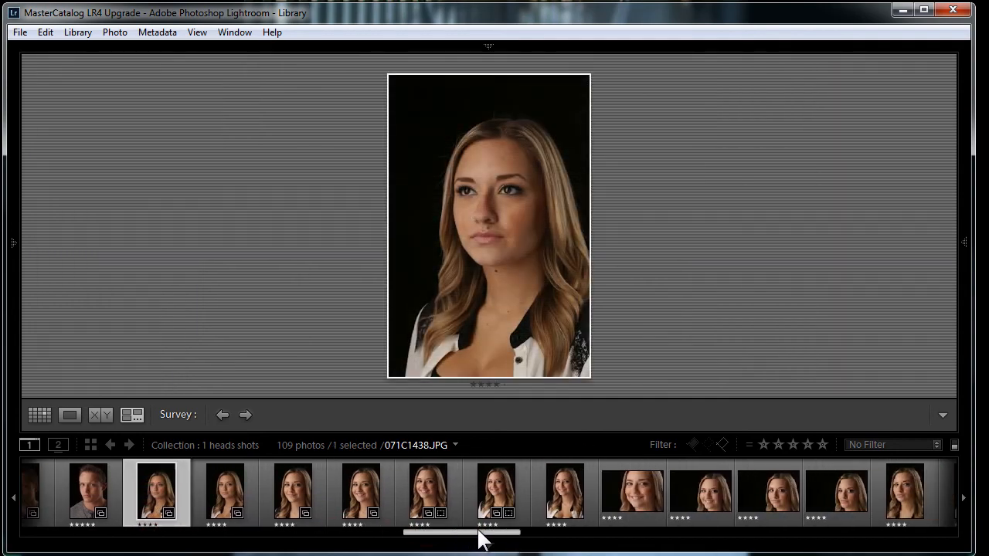
shift+click(557, 483)
mouse_move(16, 242)
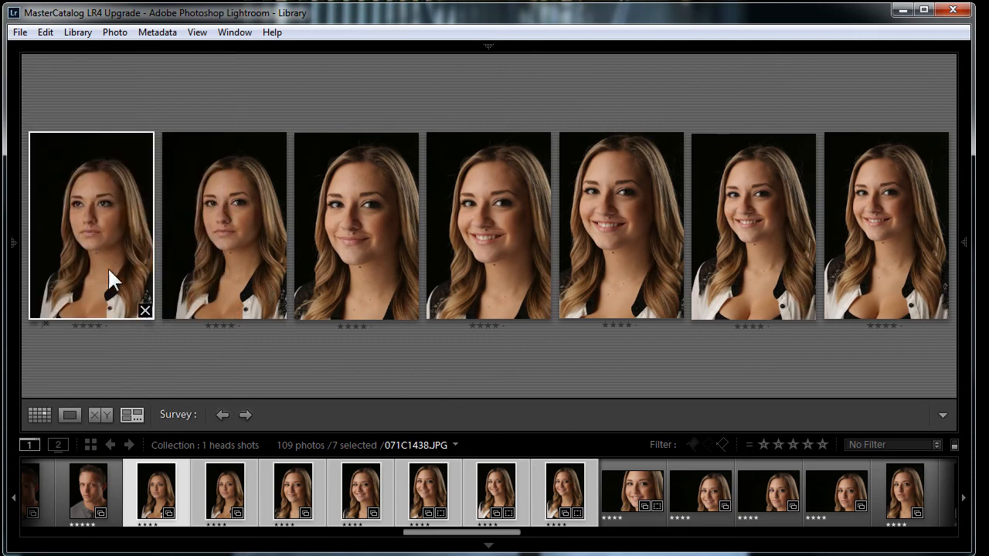
click(144, 310)
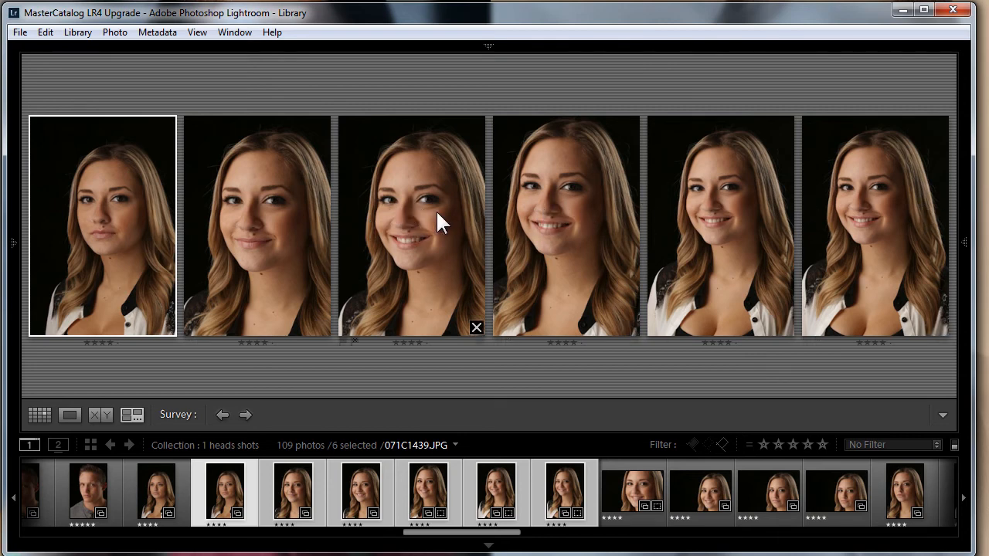
click(166, 328)
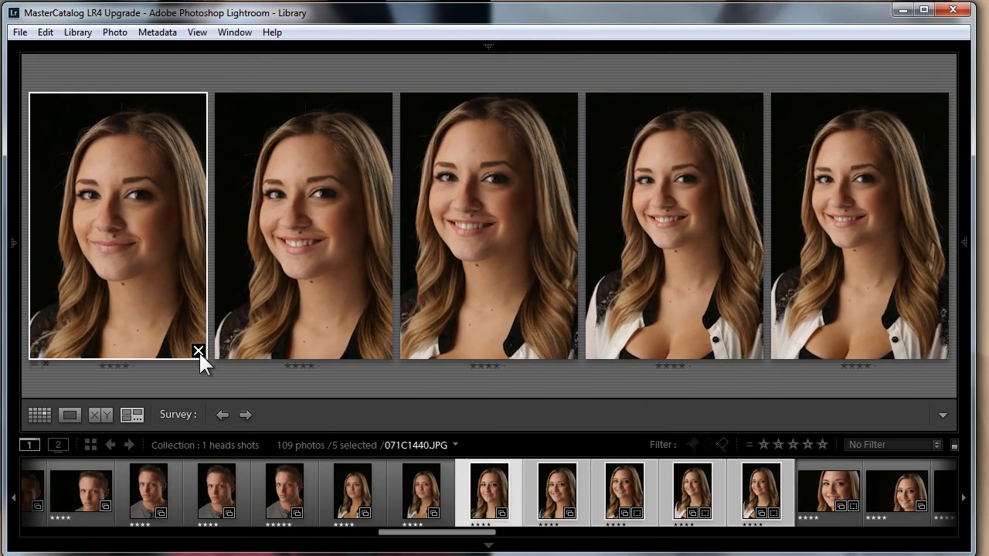
click(198, 352)
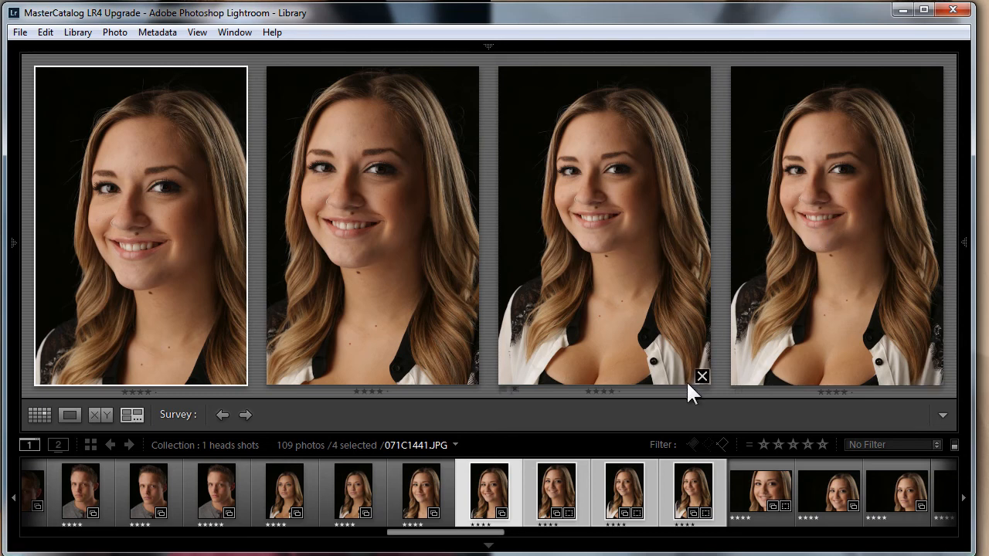
click(702, 377)
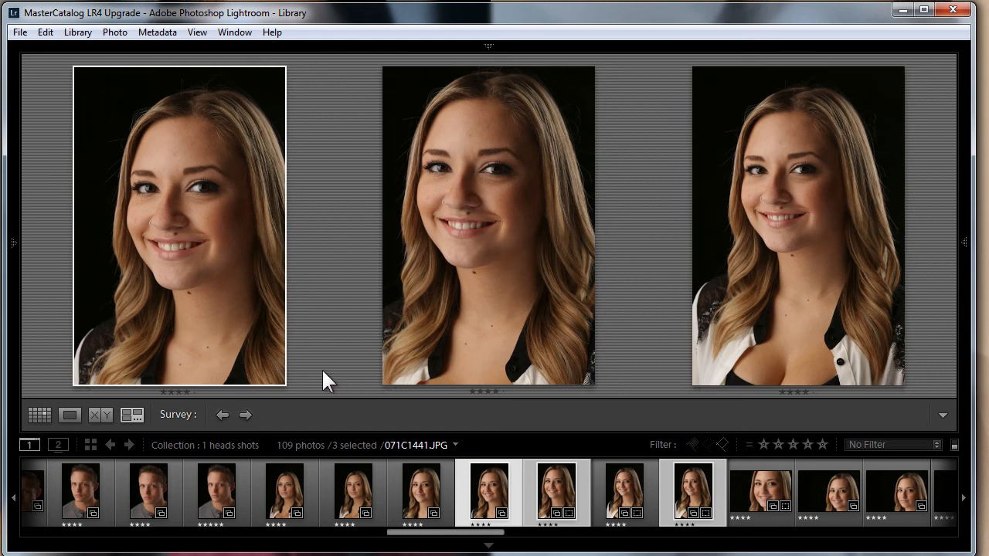
click(272, 377)
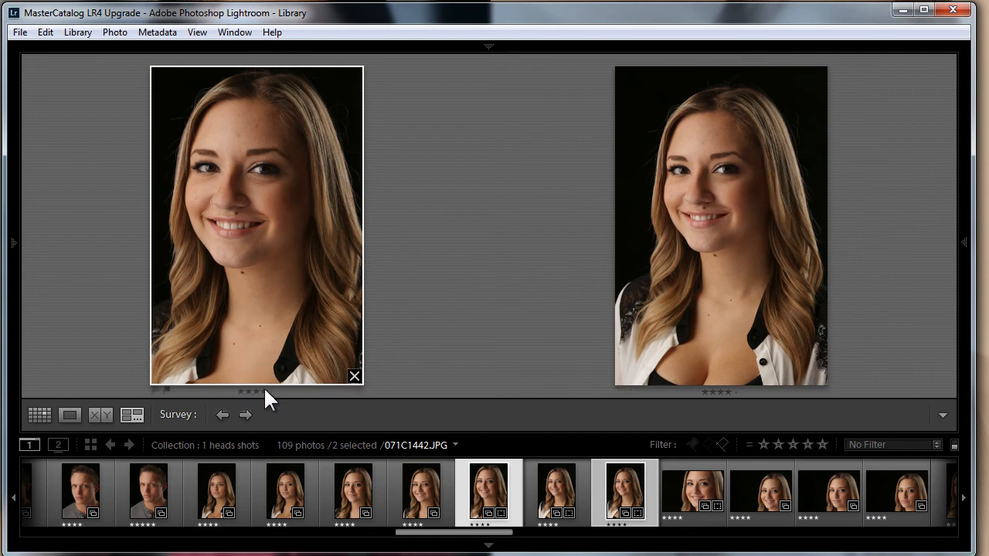
key(5)
click(768, 236)
key(5)
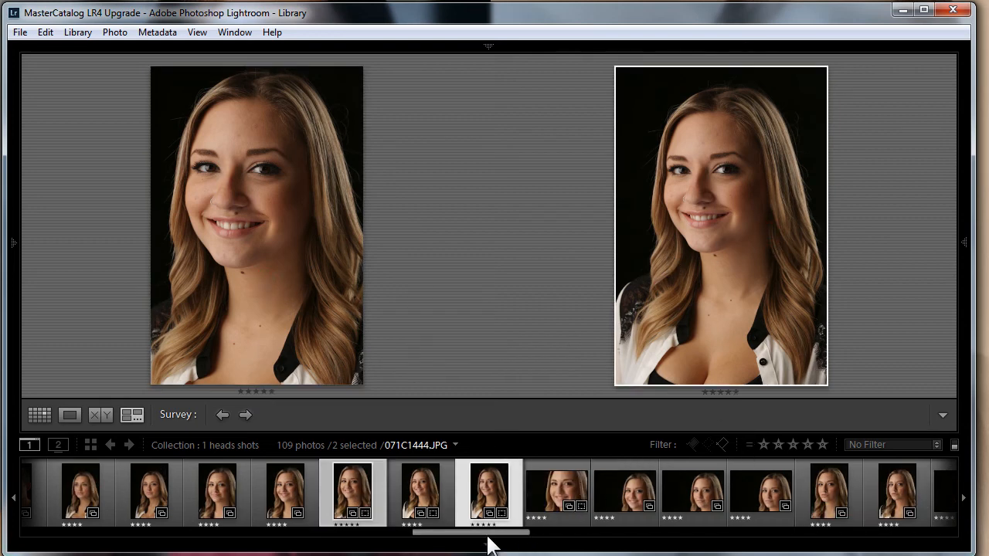
drag(487, 532, 501, 539)
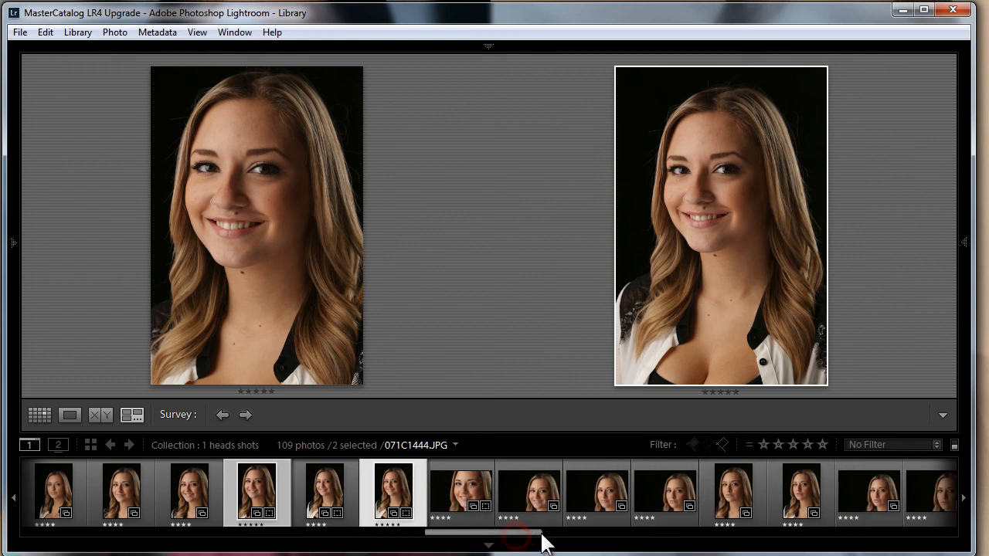
drag(519, 534, 551, 545)
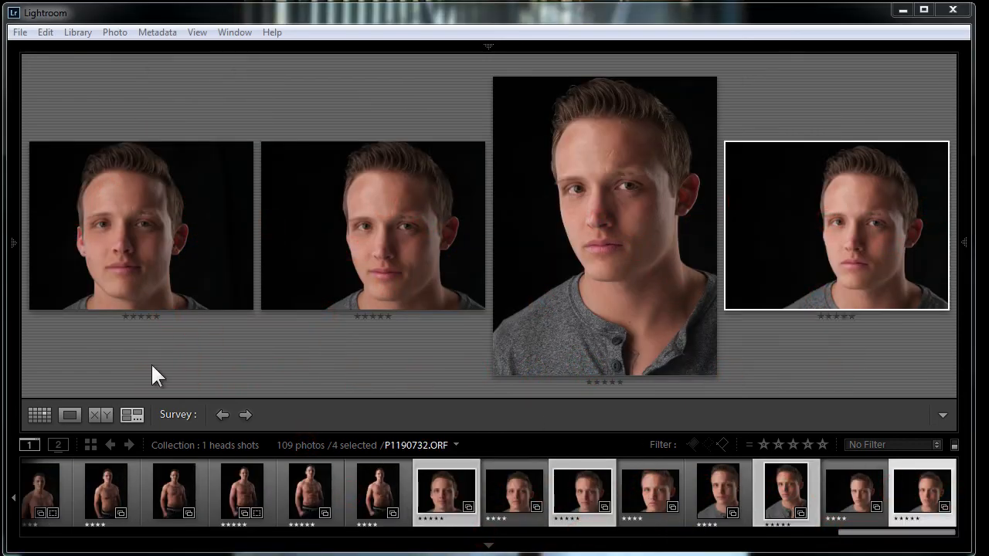
mouse_move(912, 532)
mouse_down()
mouse_move(840, 531)
mouse_move(925, 531)
mouse_up()
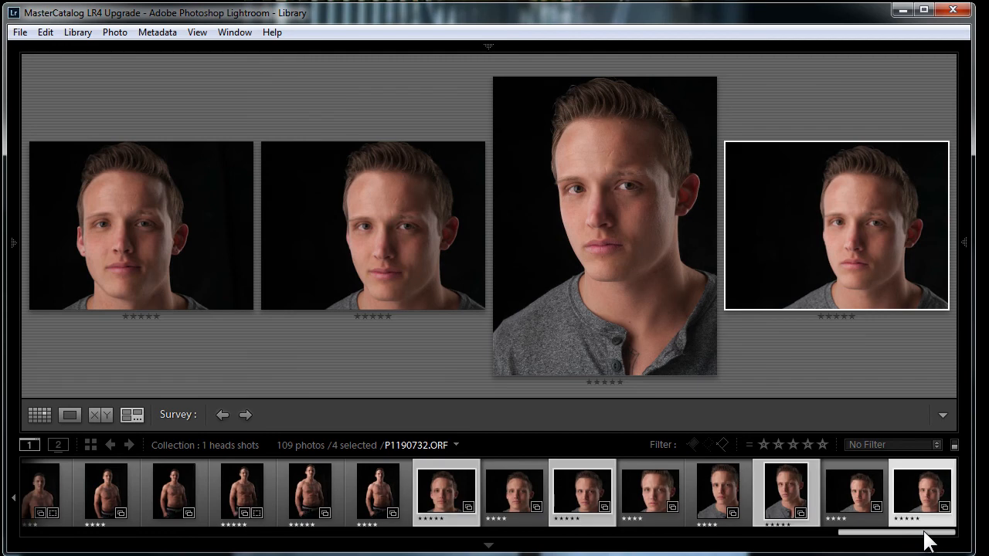
click(450, 446)
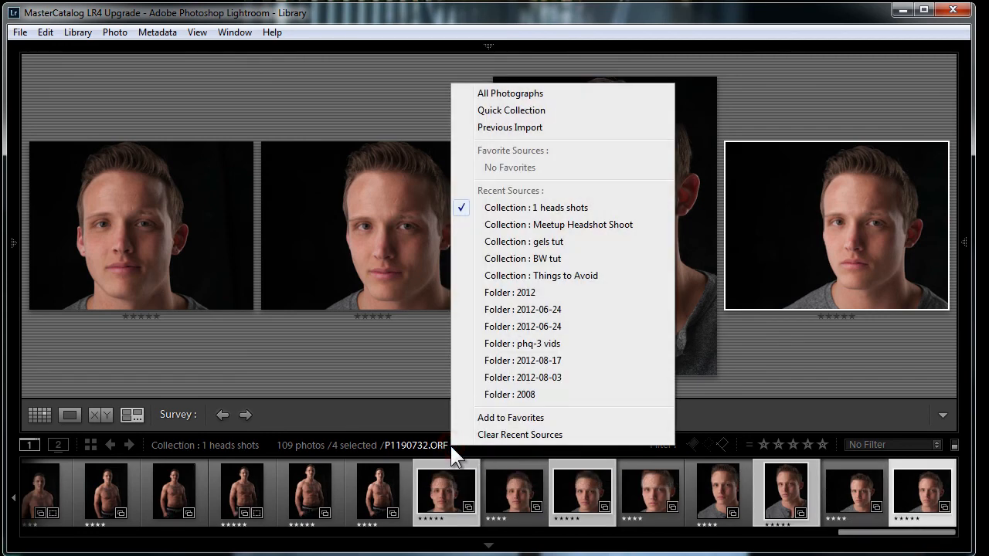
click(525, 206)
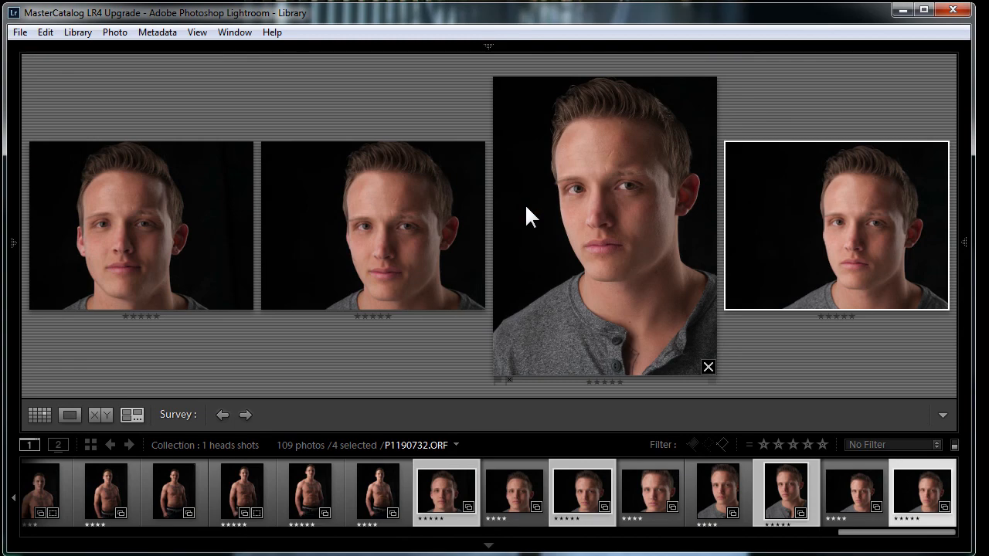
Switch to Grid view and filter the collection by attribute to show only rejected photos
key(g)
scroll(714, 292, up, 5)
scroll(715, 293, up, 3)
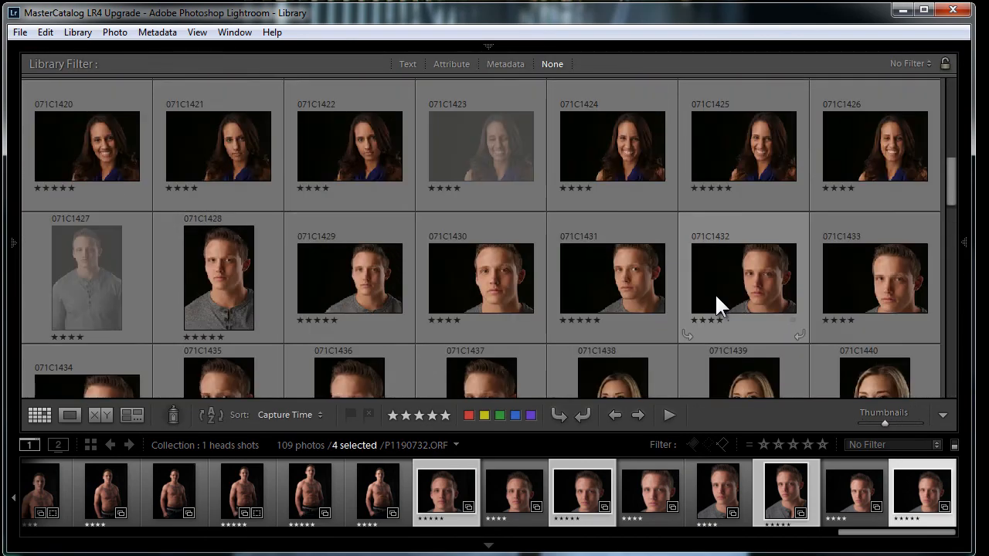
scroll(783, 195, up, 3)
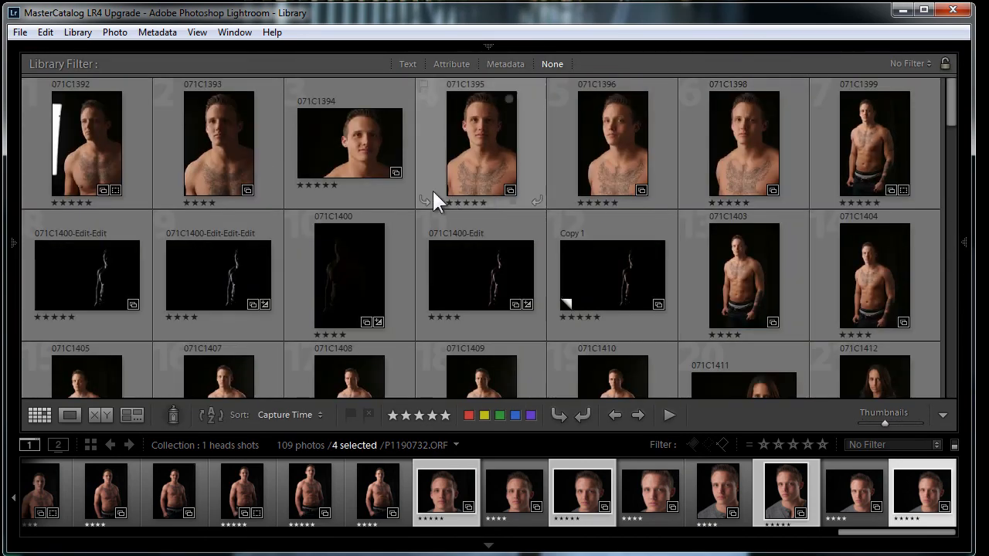
scroll(255, 189, down, 2)
scroll(262, 186, up, 2)
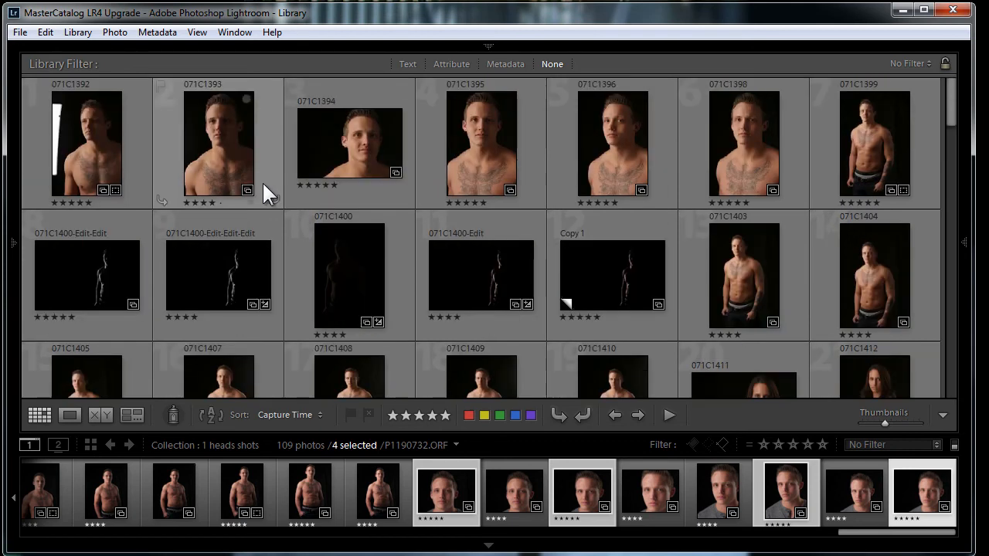
click(453, 63)
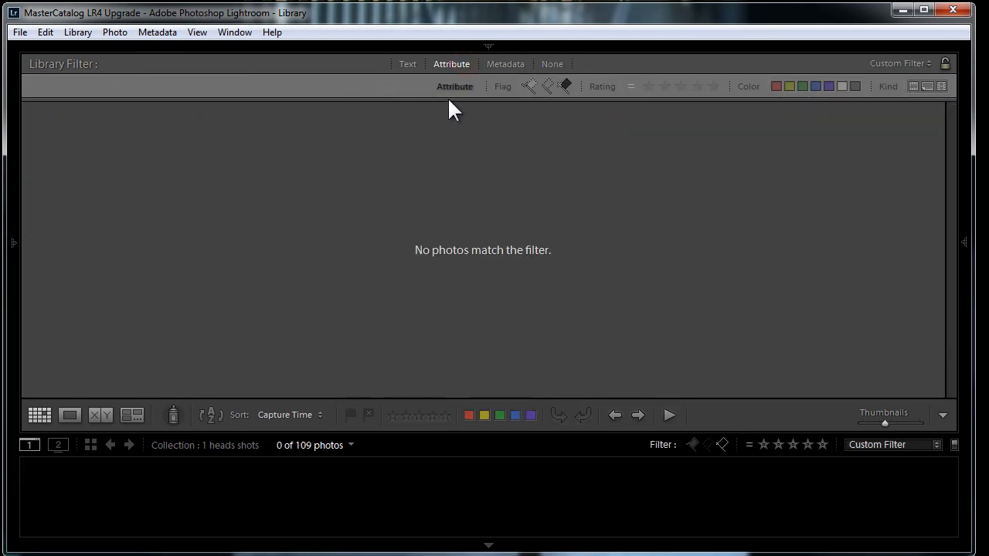
click(567, 86)
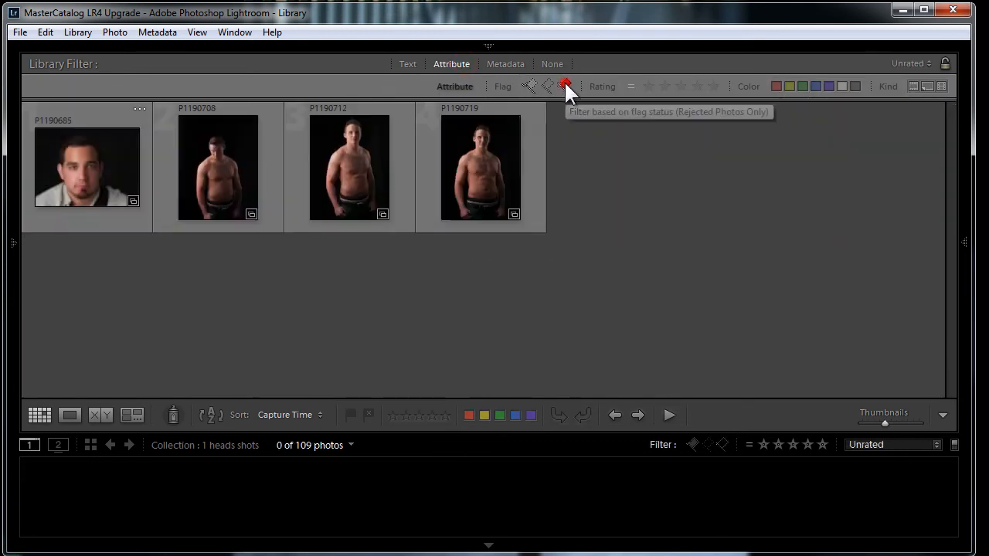
Turn the library filter off to show all photos of the collection again
mouse_move(15, 209)
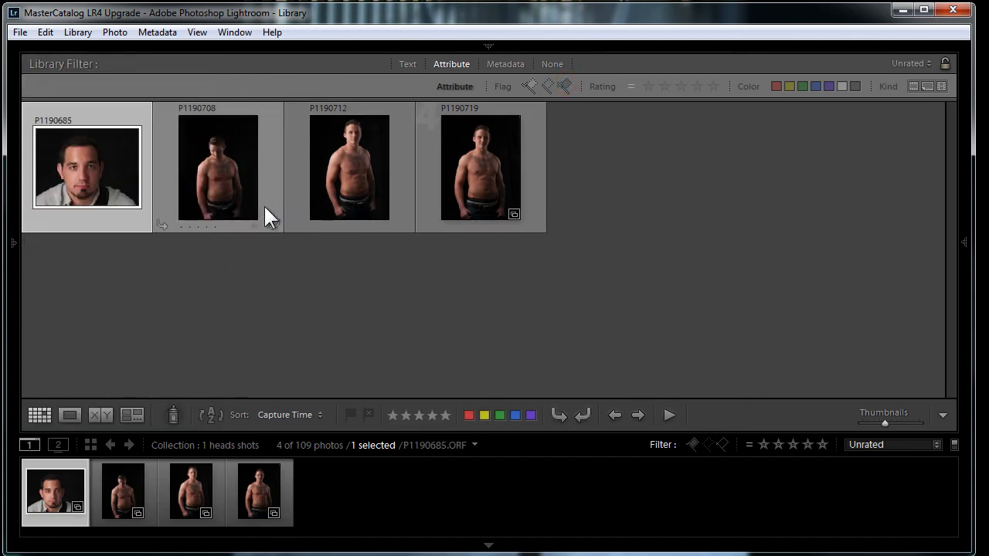
click(567, 85)
click(567, 85)
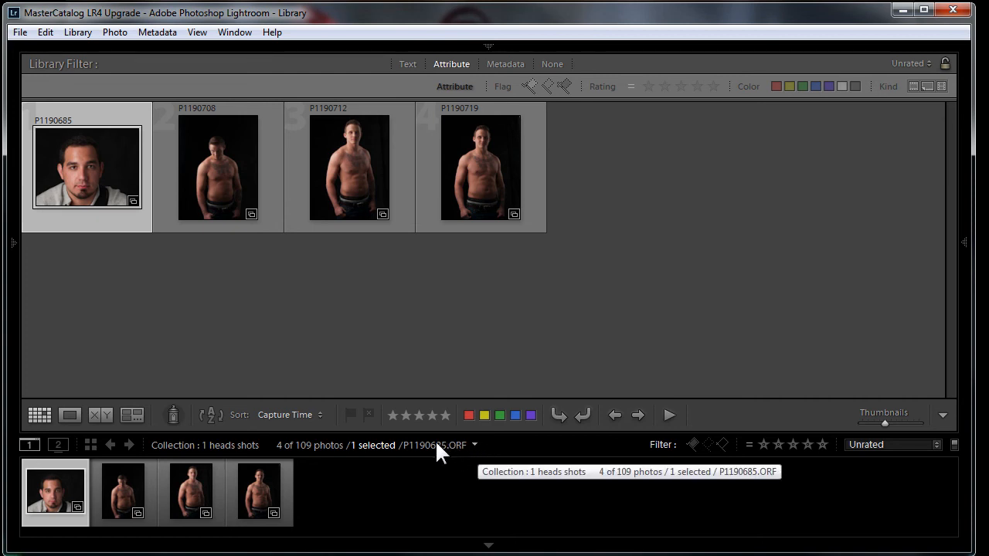
click(306, 448)
click(384, 204)
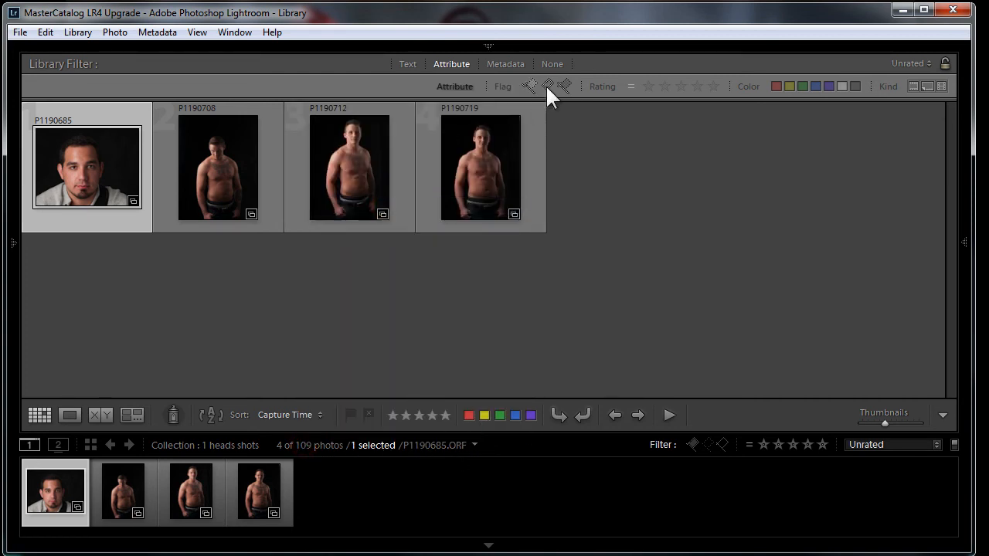
click(553, 64)
scroll(637, 273, up, 15)
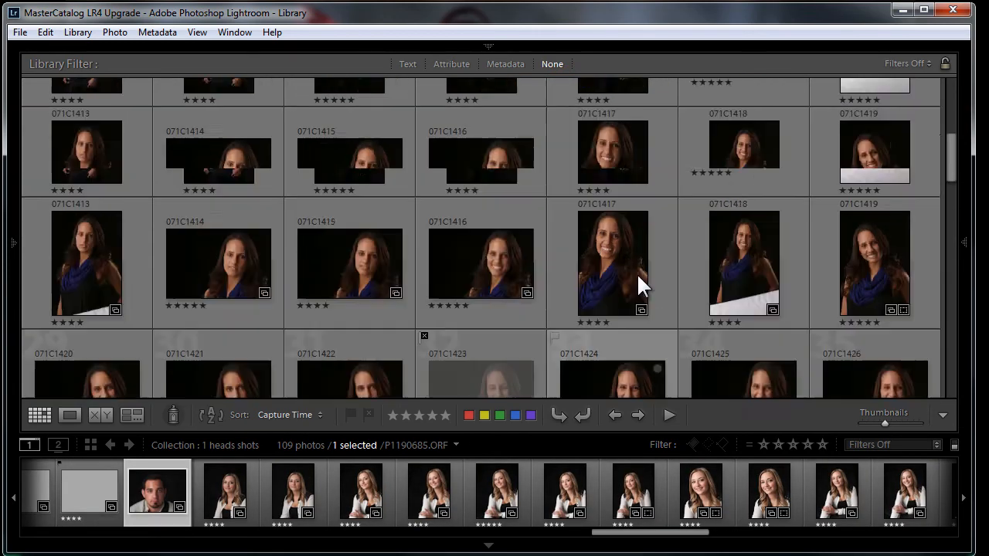
Delete the rejected photos from the collection, confirming the removal
scroll(636, 273, down, 3)
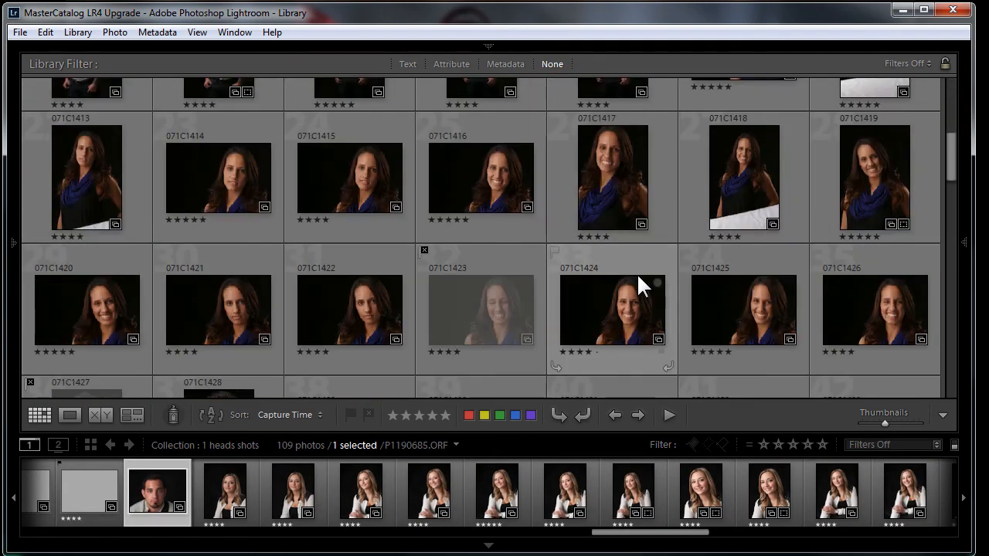
scroll(636, 273, up, 2)
click(121, 32)
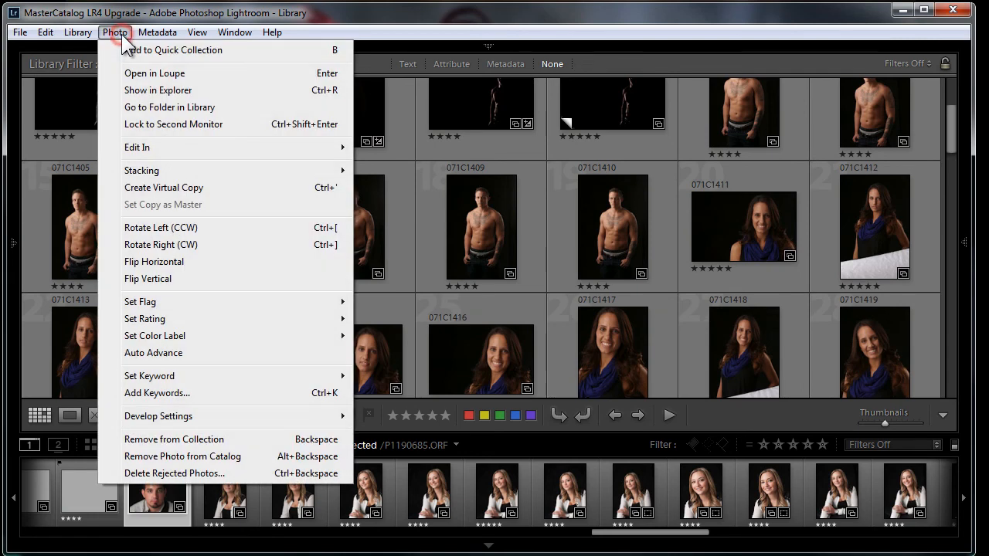
click(170, 473)
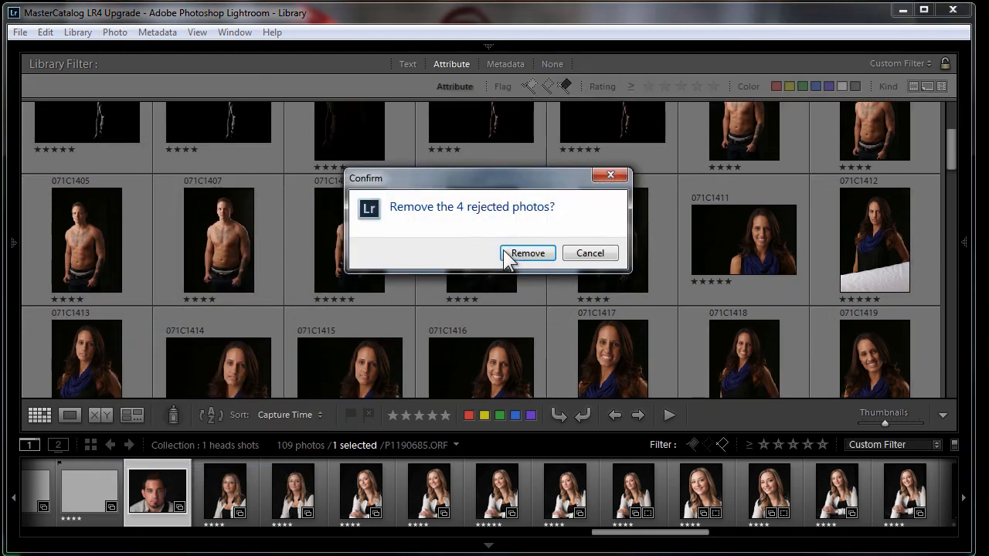
click(528, 254)
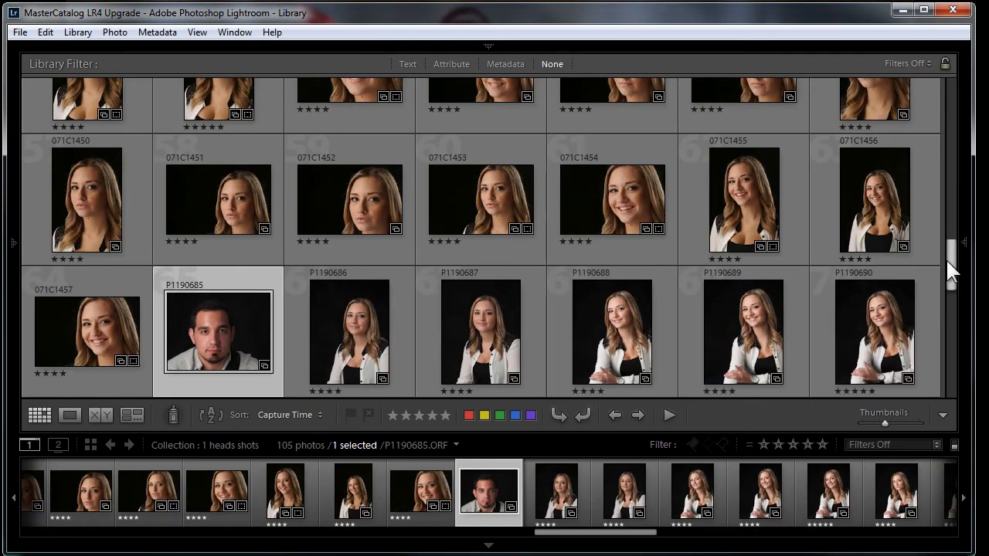
Filter the collection by attribute to show only photos rated exactly five stars
drag(956, 278, 954, 210)
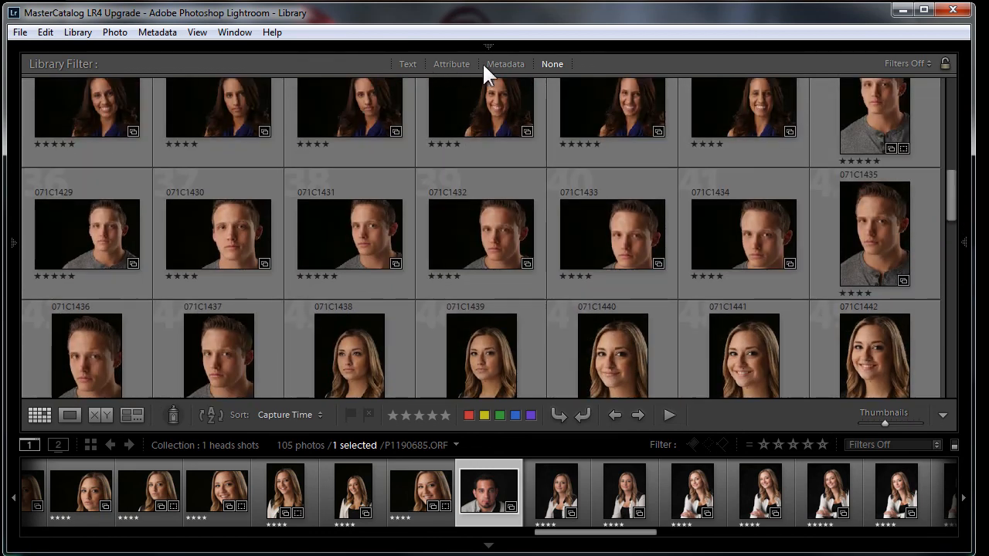
click(453, 64)
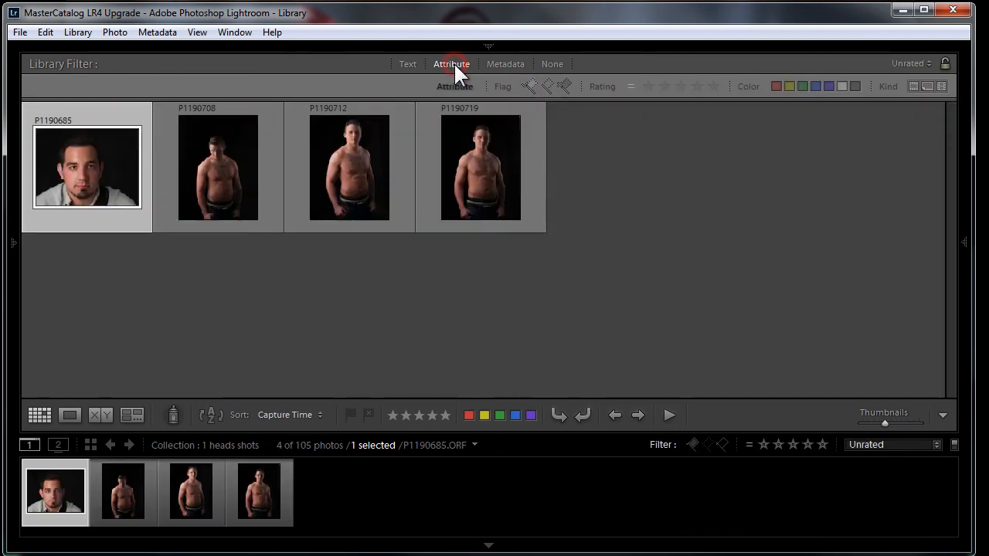
click(712, 85)
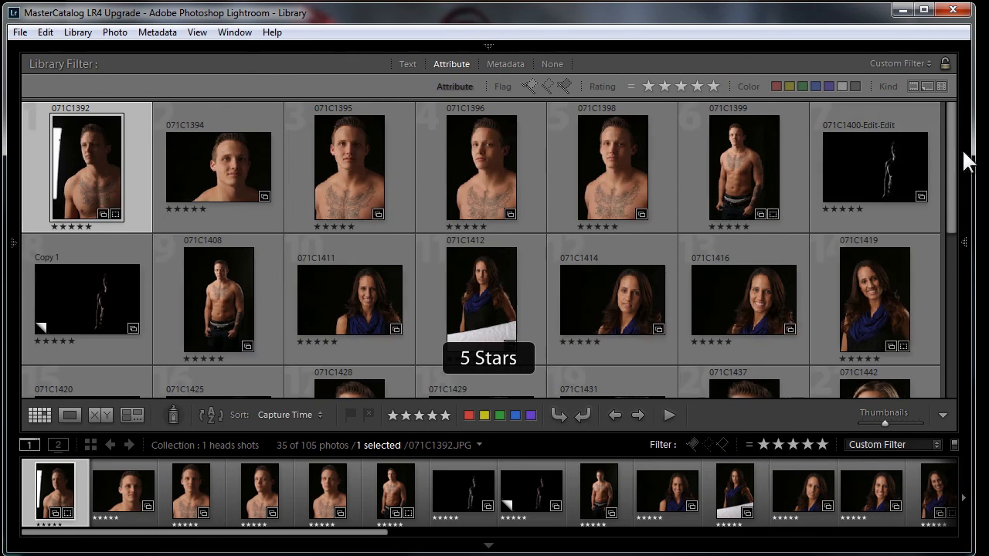
Select all of the filtered five-star photos
drag(953, 159, 939, 82)
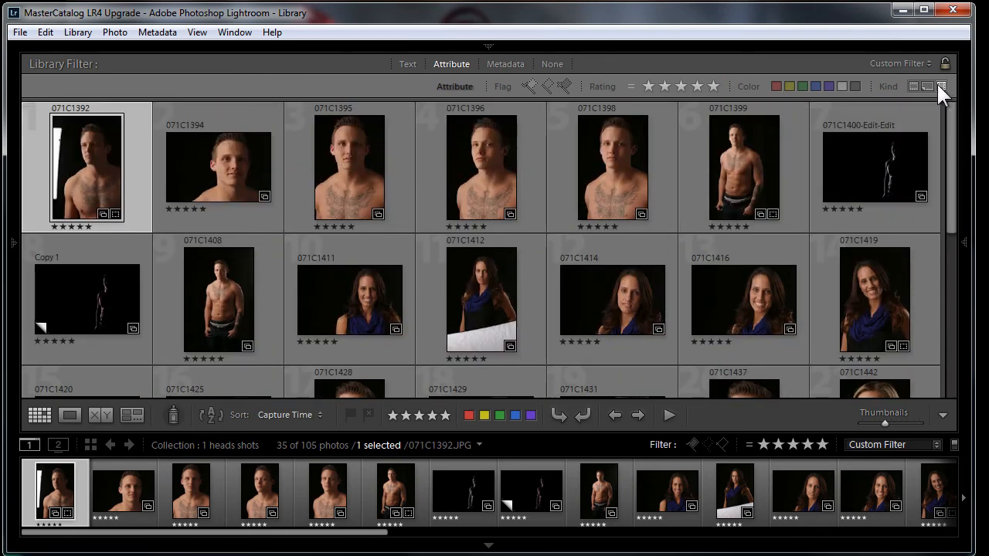
drag(951, 170, 941, 112)
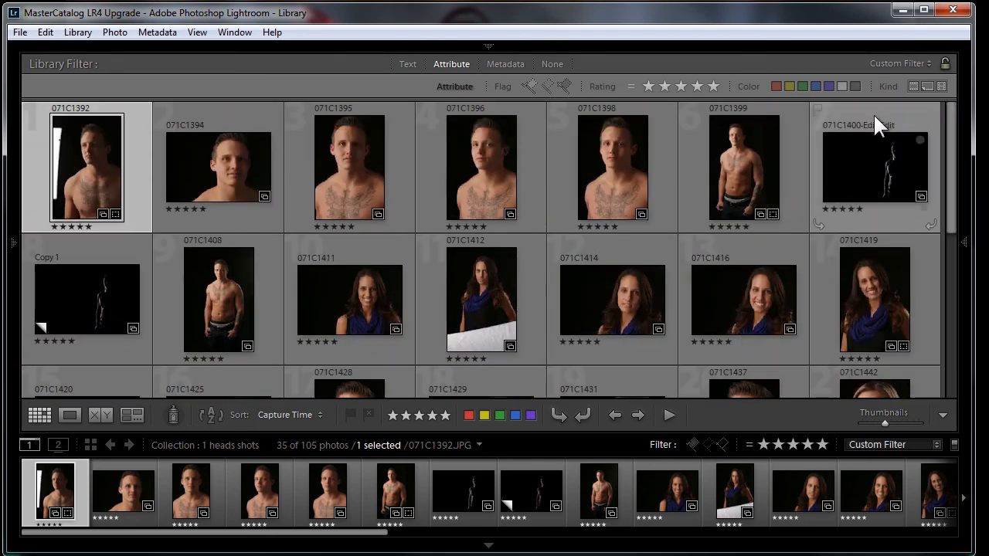
key(ctrl+a)
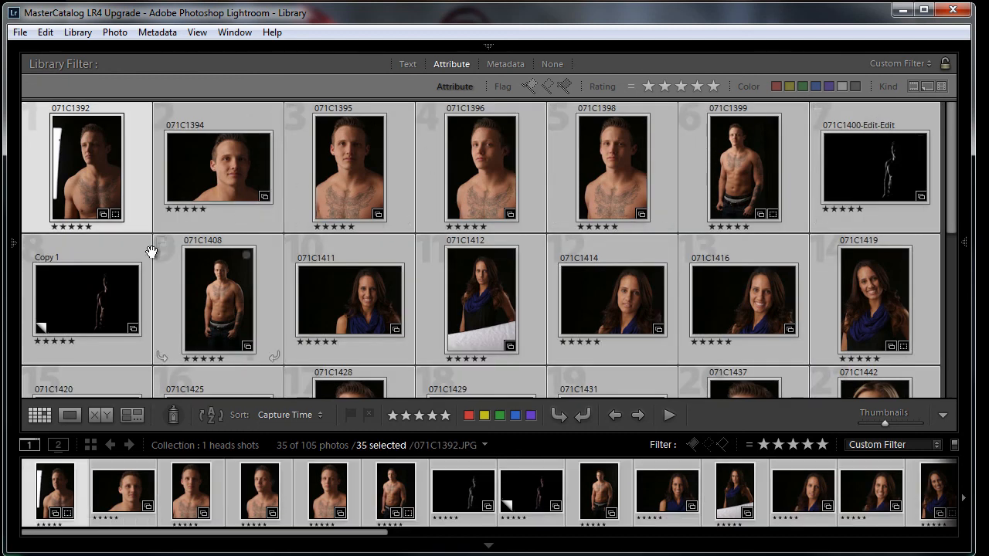
Start a new collection from the selection next to 1 heads shots, naming it 1 head shots finals
click(11, 240)
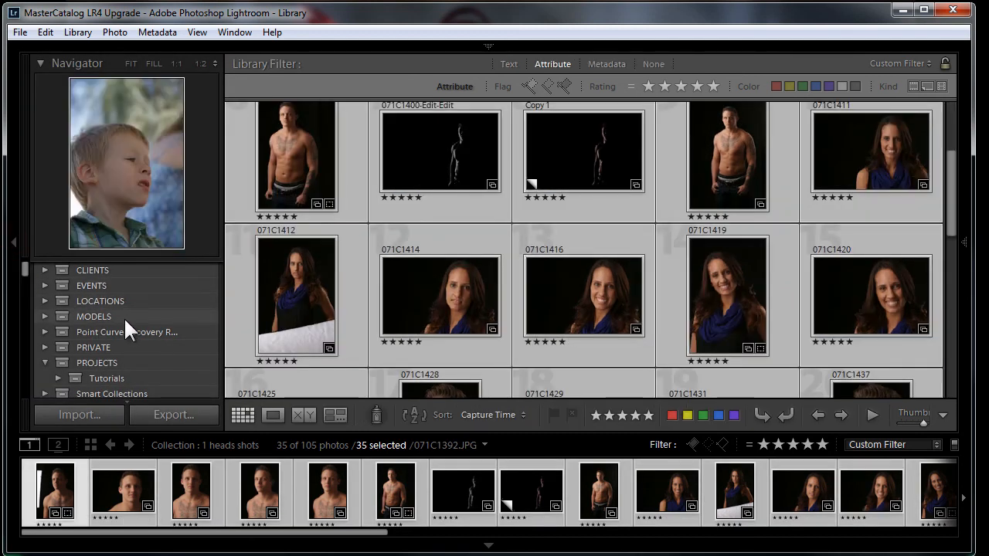
scroll(75, 342, down, 5)
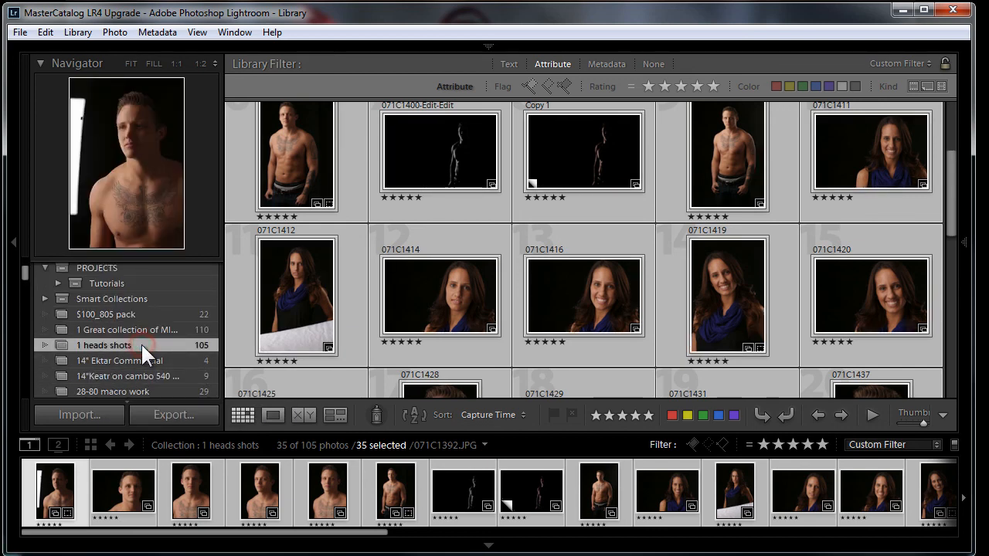
right_click(142, 345)
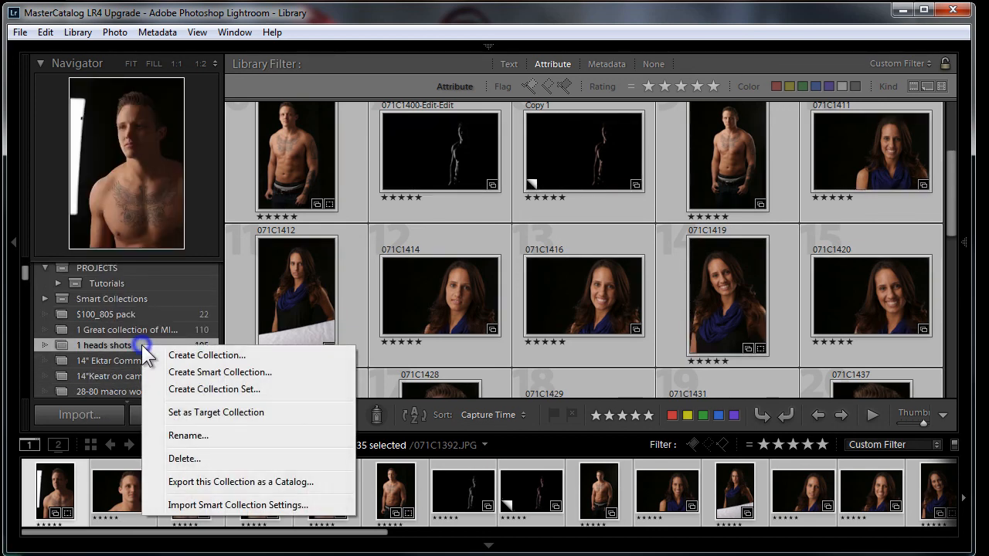
click(184, 356)
click(434, 178)
drag(433, 179, 364, 176)
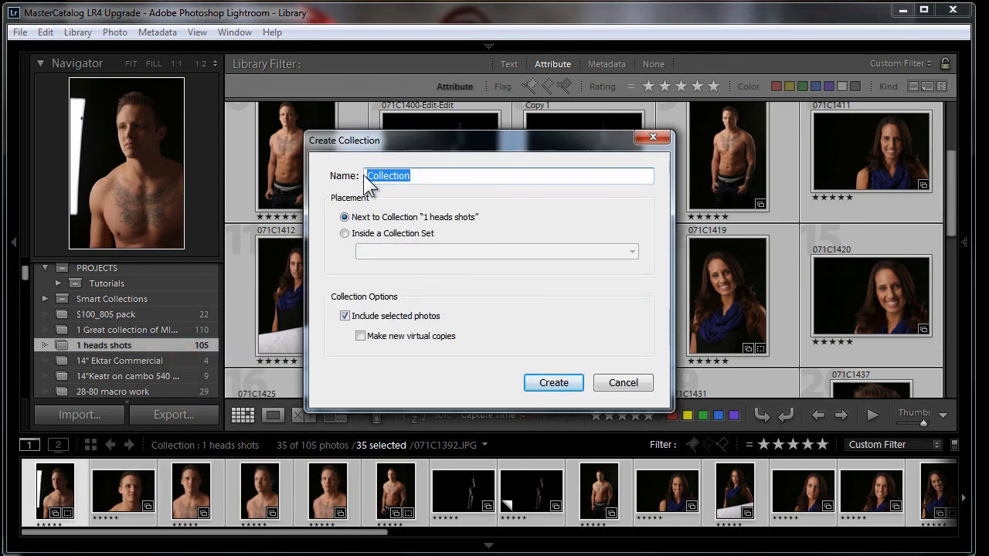
text(1 head)
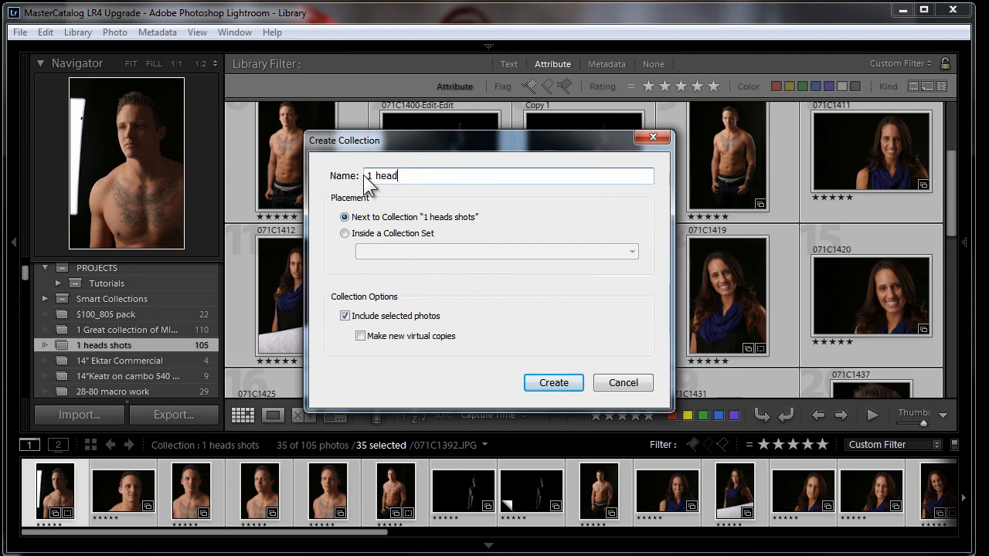
text( shots finals)
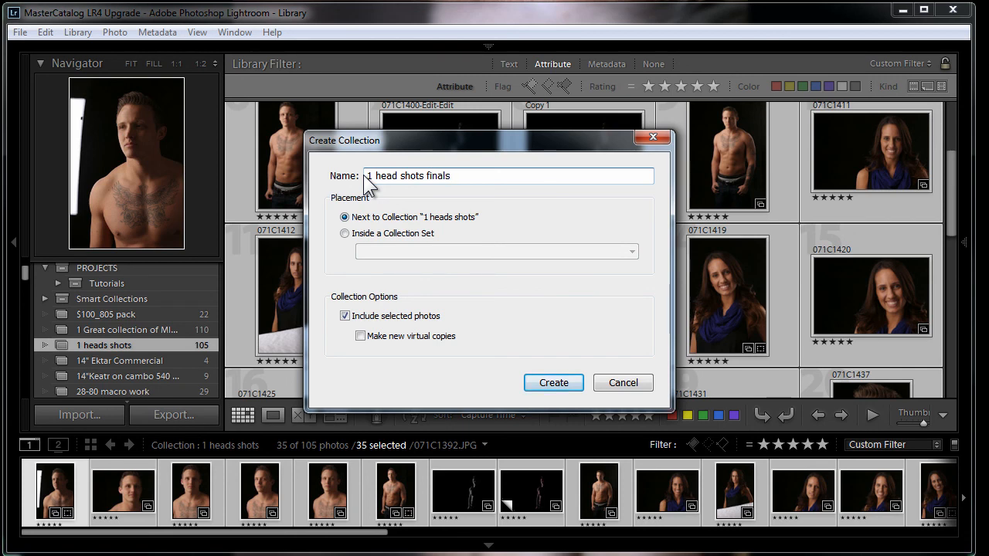
click(344, 233)
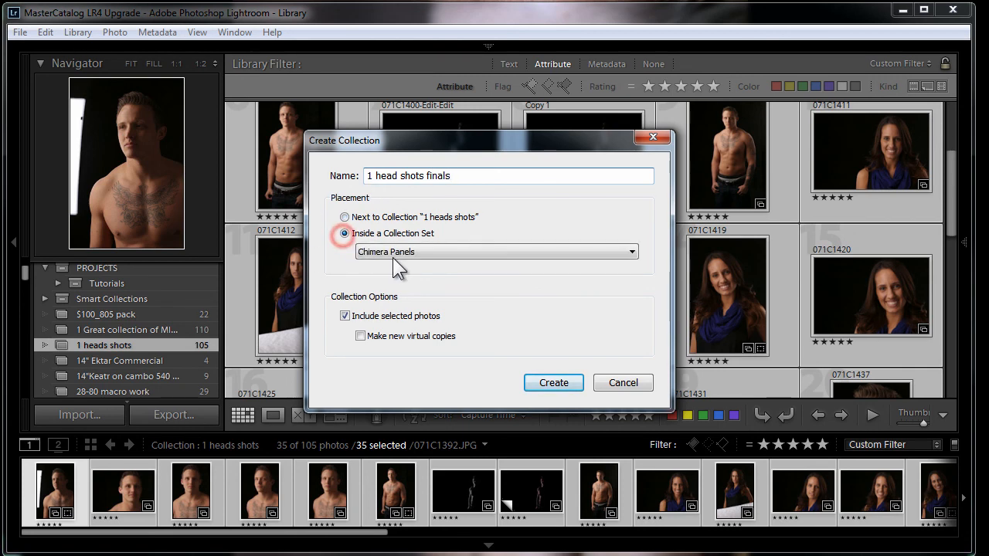
click(624, 252)
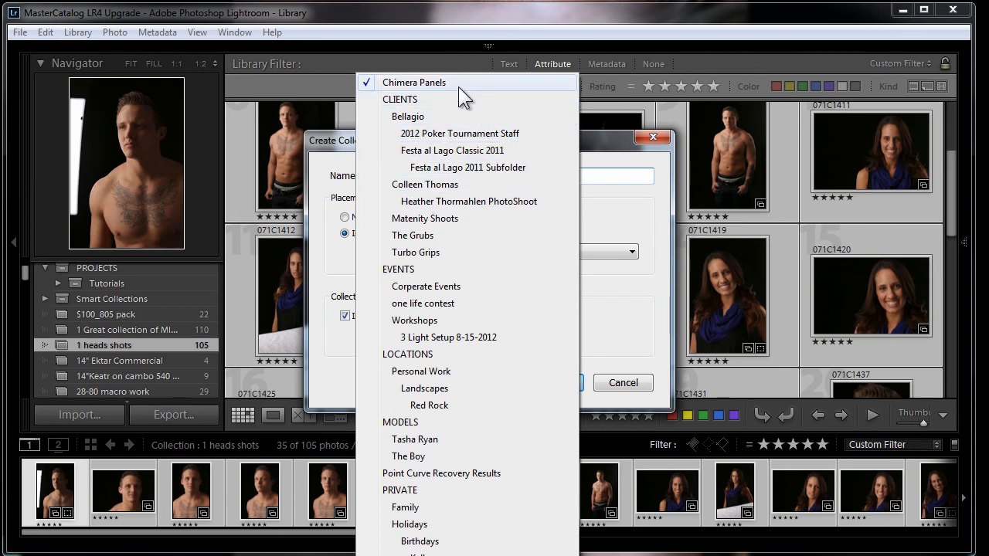
click(301, 77)
click(345, 217)
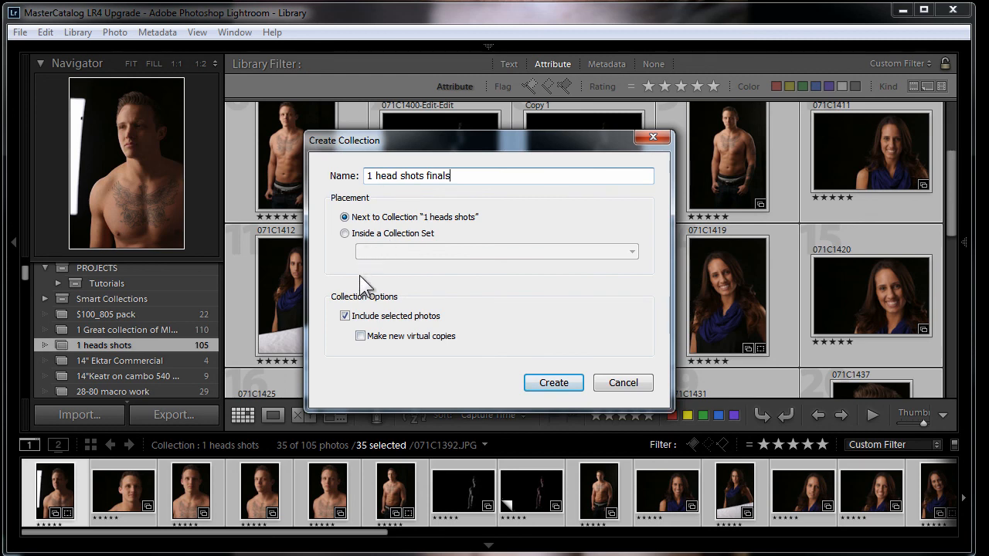
Create the collection with the selected photos included
click(553, 382)
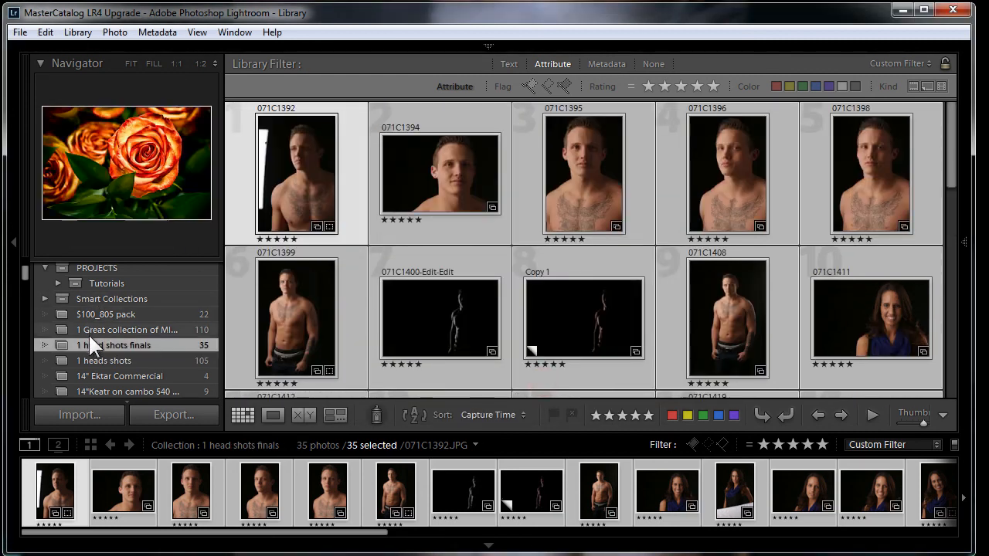
click(45, 345)
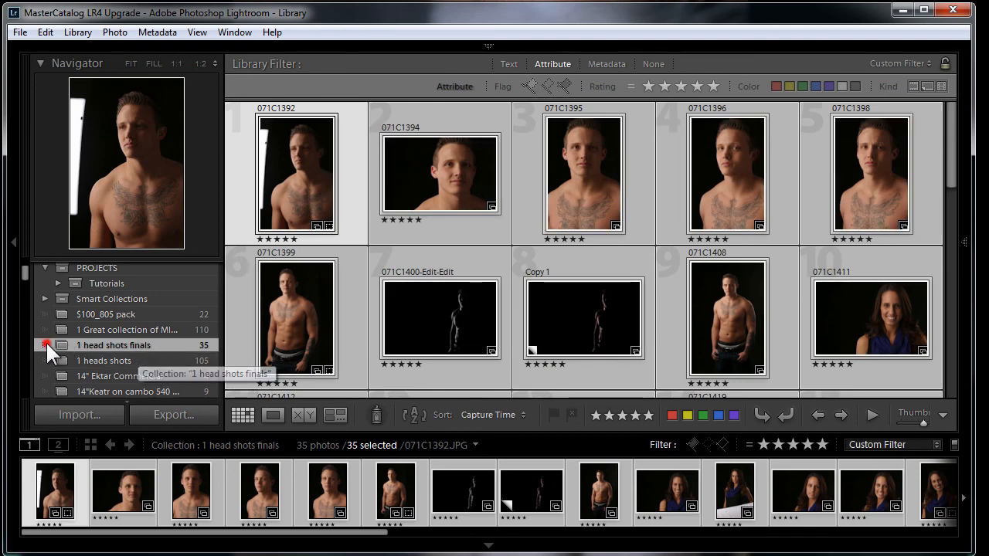
Review each photo of the new finals collection one by one in Loupe view
scroll(649, 290, down, 5)
scroll(663, 283, up, 5)
scroll(663, 273, down, 6)
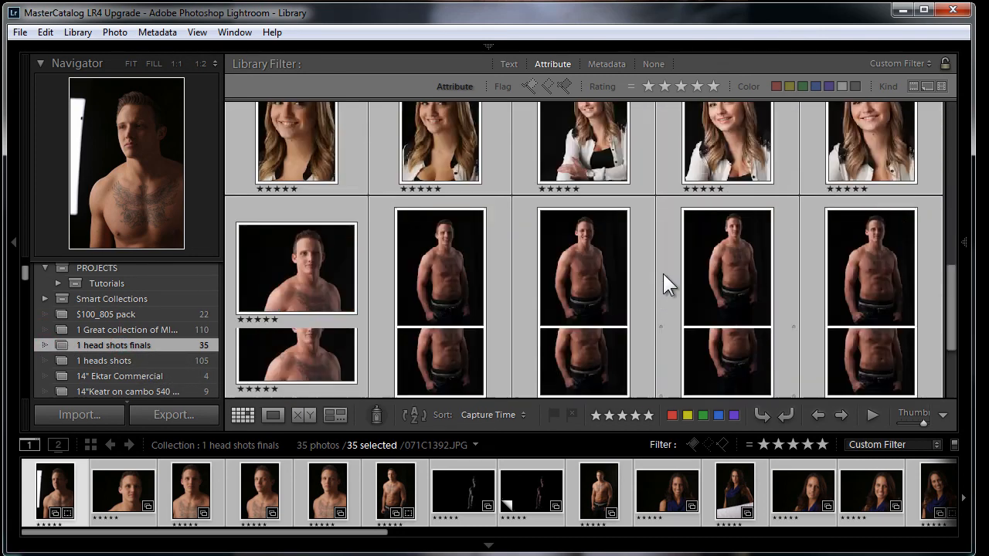
scroll(663, 274, up, 6)
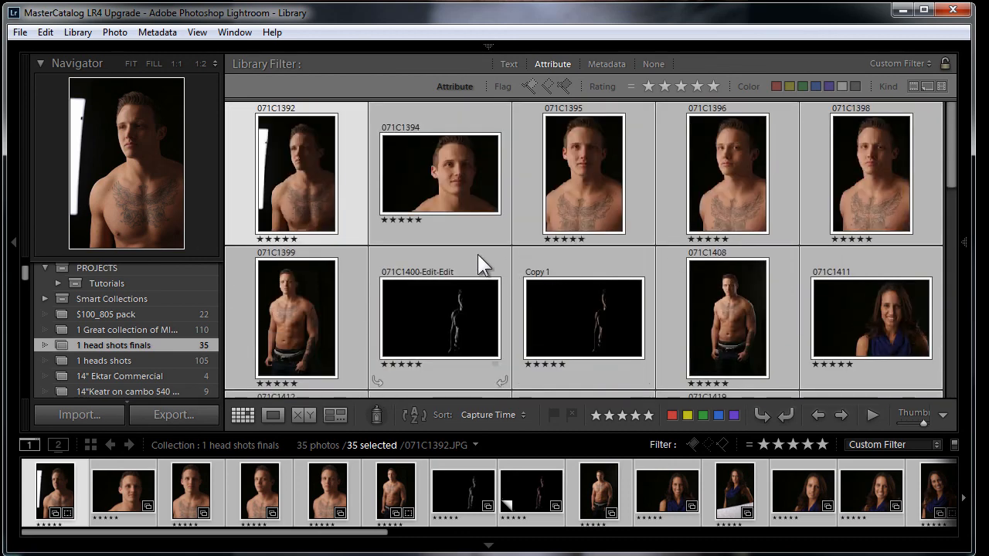
double_click(316, 199)
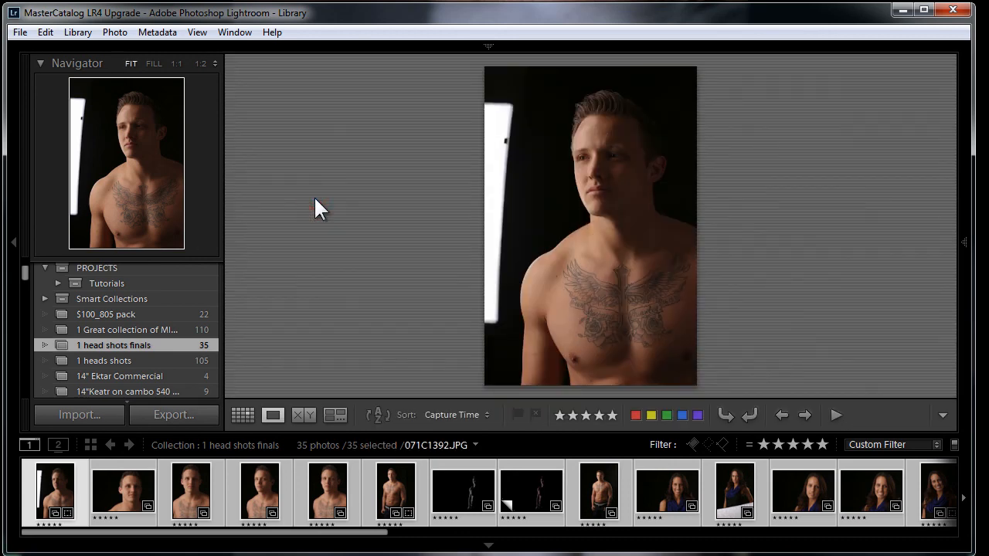
key(Right)
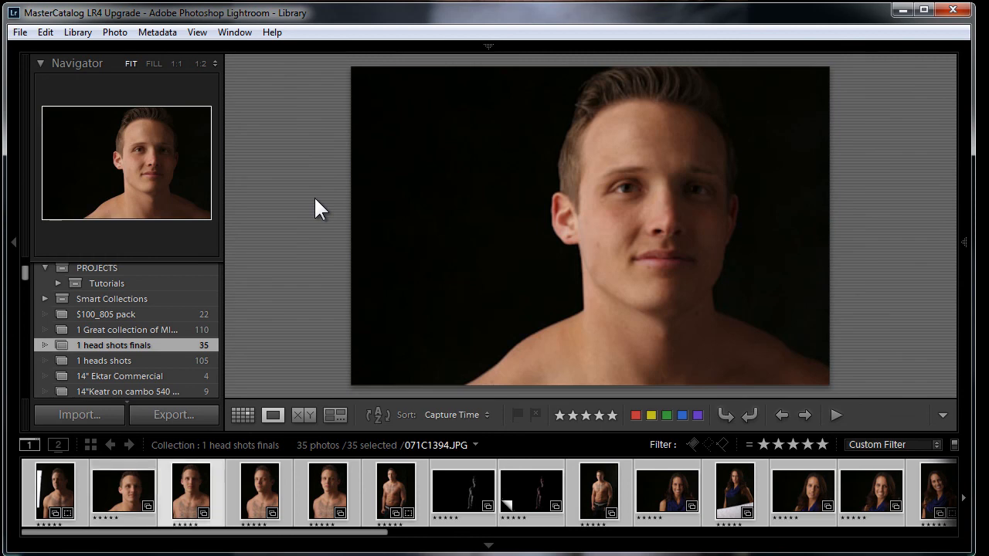
key(Right)
key(Right)
key(Right)
key(Right)
key(Right)
key(Right)
key(Right)
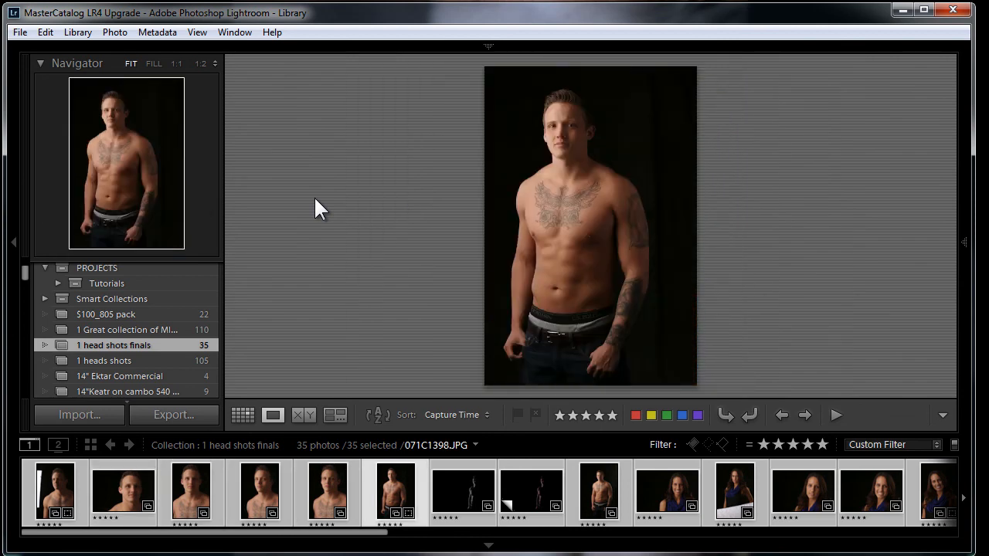
key(Right)
key(Right)
key(Right)
key(Right)
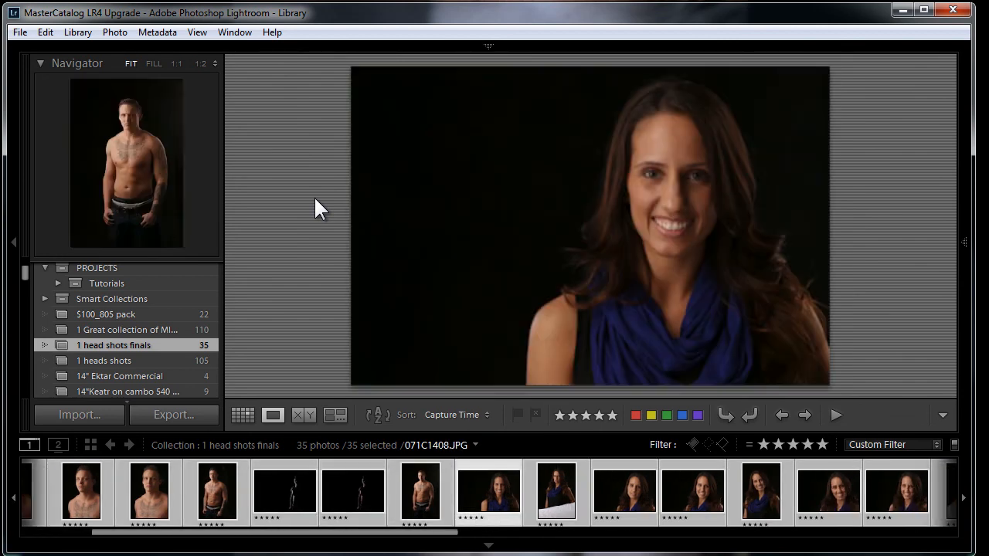
key(Right)
key(Right)
key(Right)
key(Right)
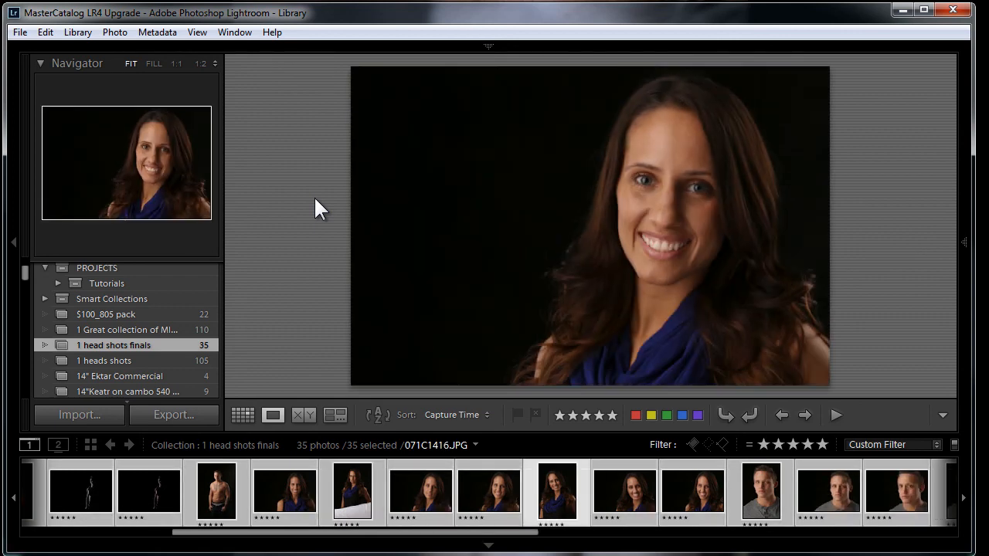
key(Right)
key(Right)
key(Right)
key(Right)
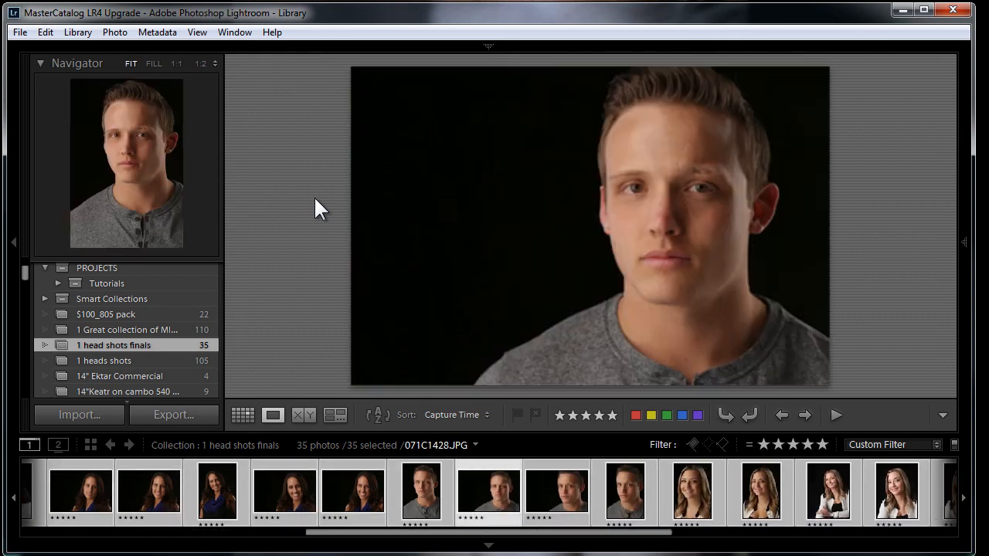
key(Right)
key(Right)
key(Right)
key(Right)
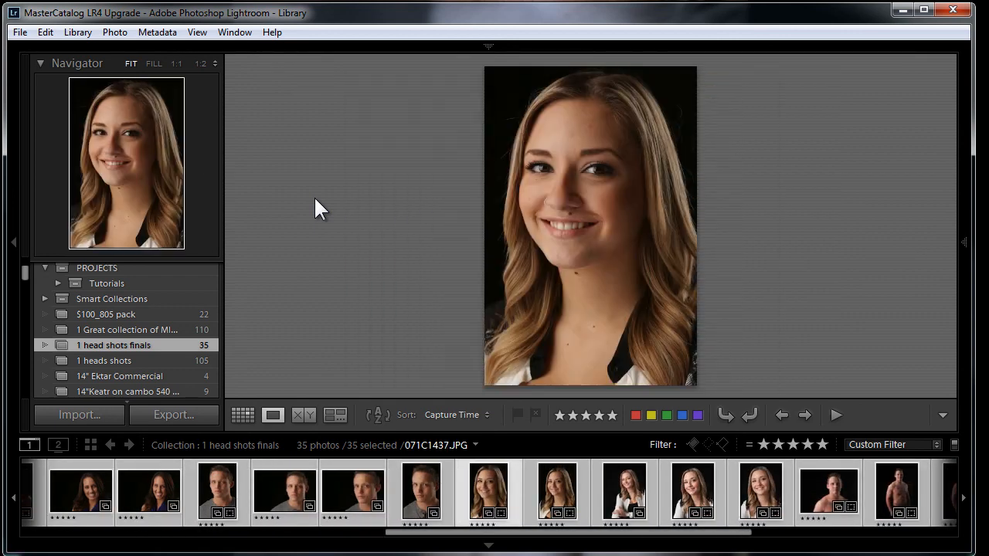
key(Right)
key(Right)
key(Right)
key(Right)
key(Right)
key(Right)
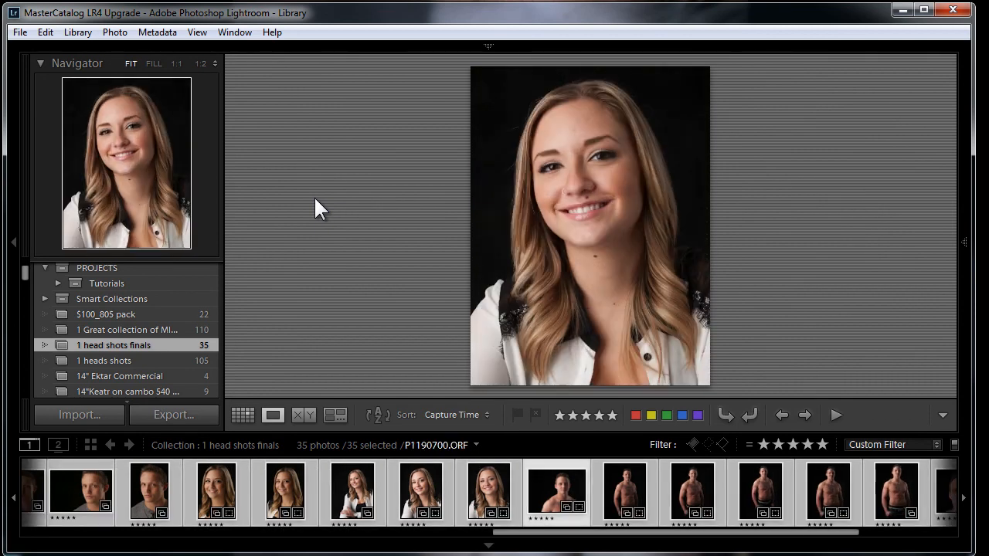
key(Right)
key(Right)
key(Right)
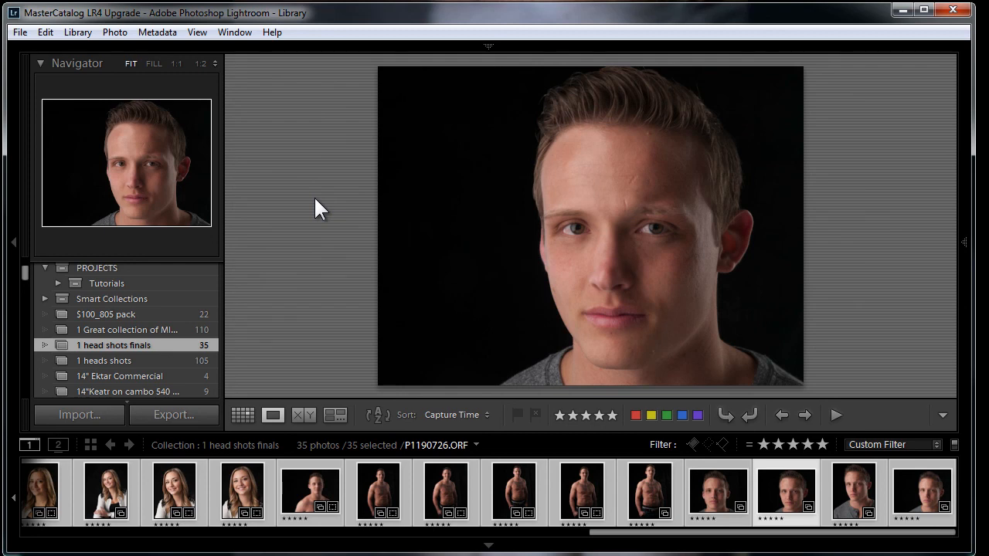
key(Right)
key(Right)
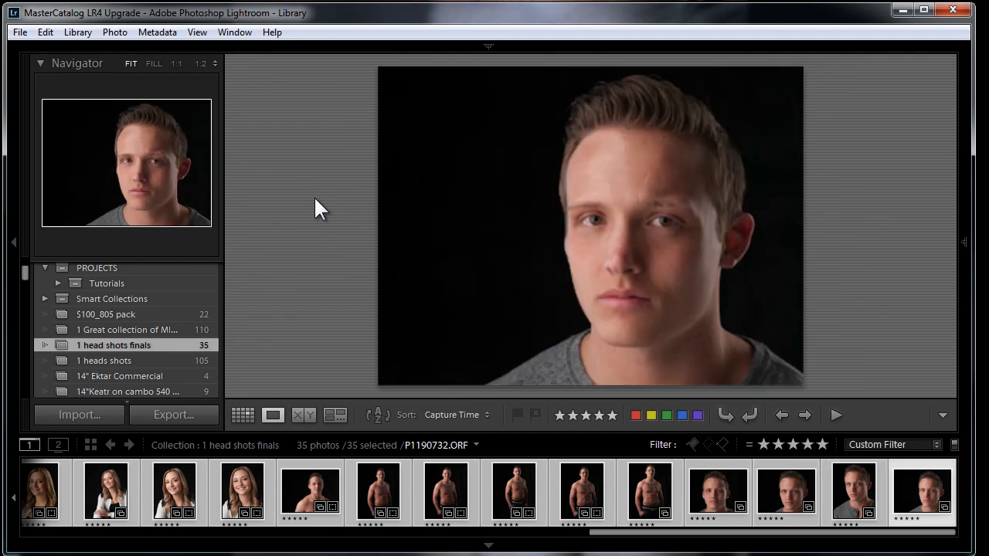
key(Home)
key(Right)
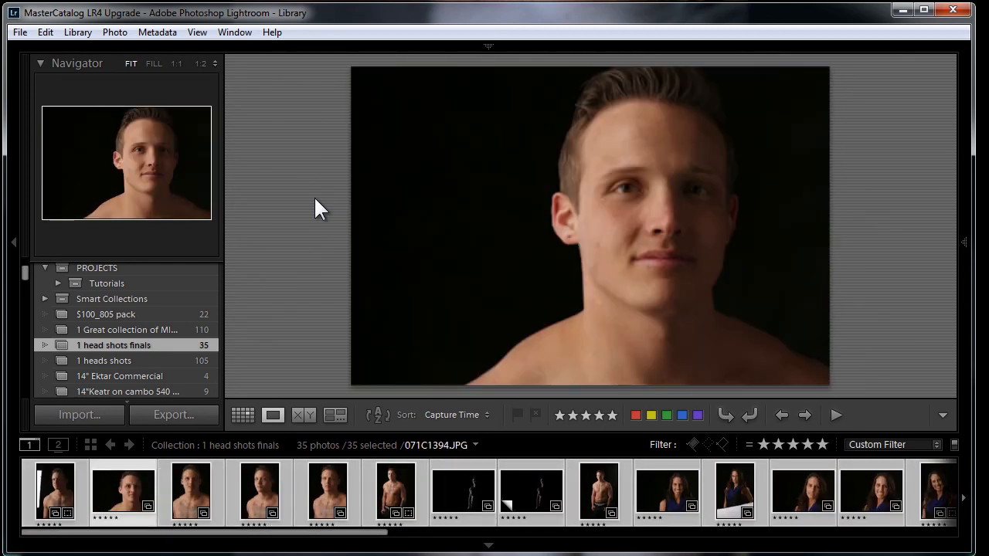